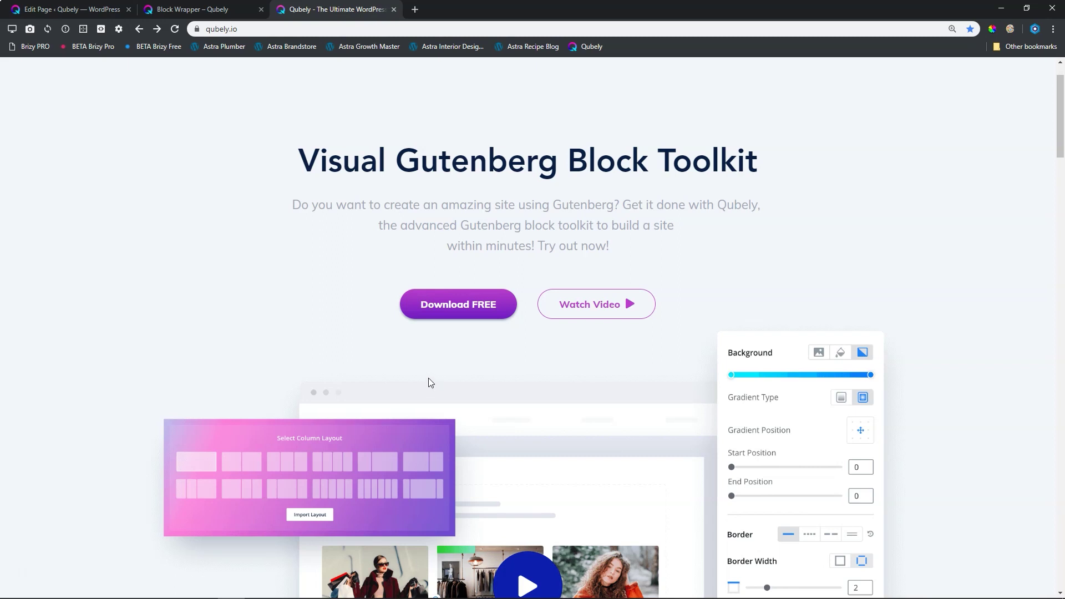
- Scroll the qubely.io homepage past the feature cards to the Readymade Sections showcase
scroll(428, 377, "down", 2)
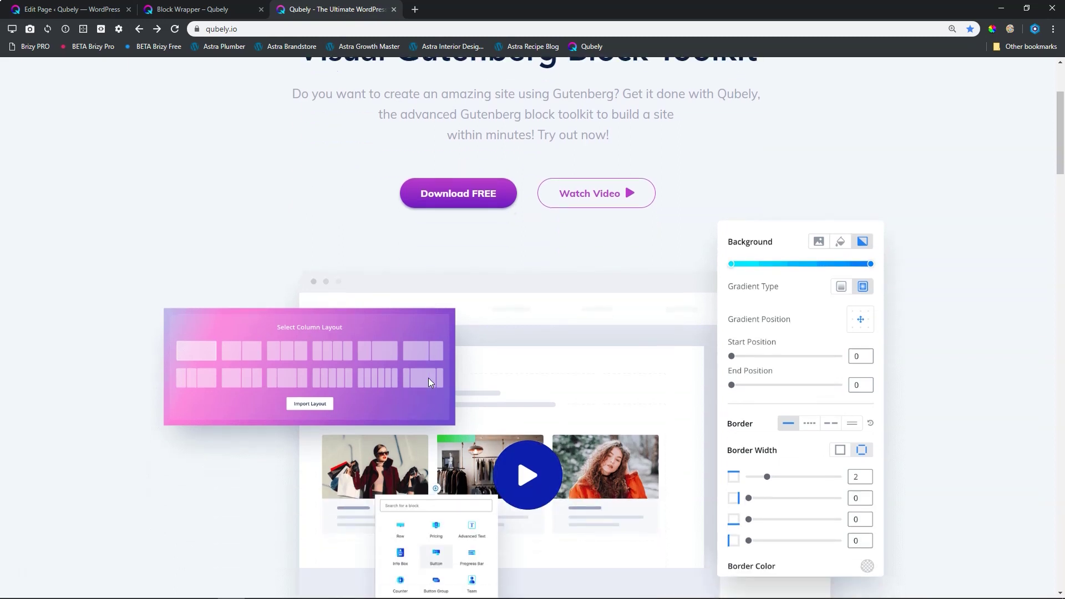
scroll(428, 378, "down", 4)
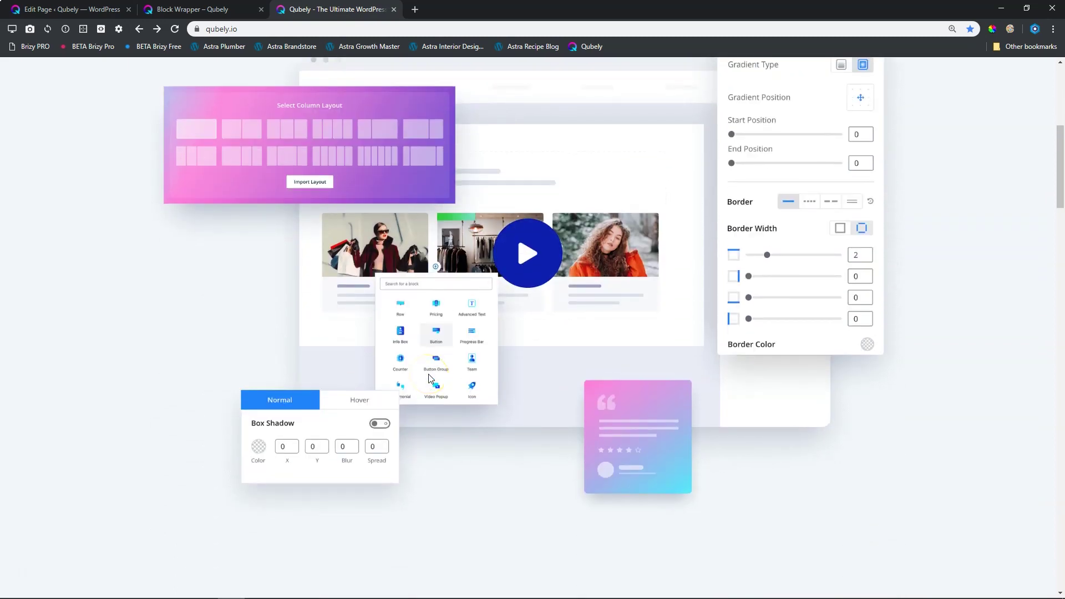
scroll(428, 377, "down", 5)
scroll(428, 379, "down", 3)
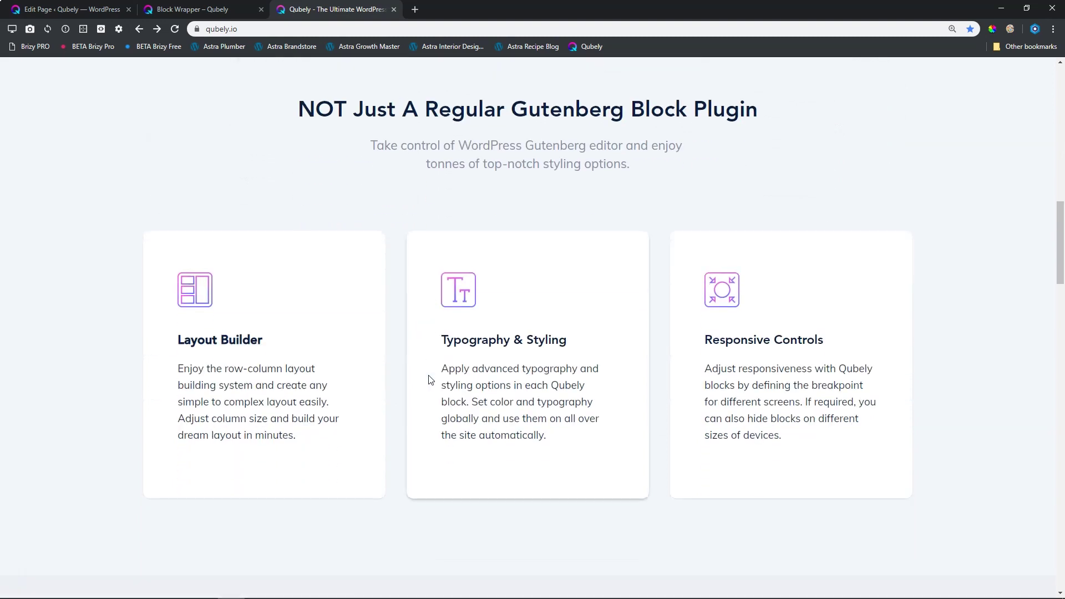
scroll(428, 380, "down", 3)
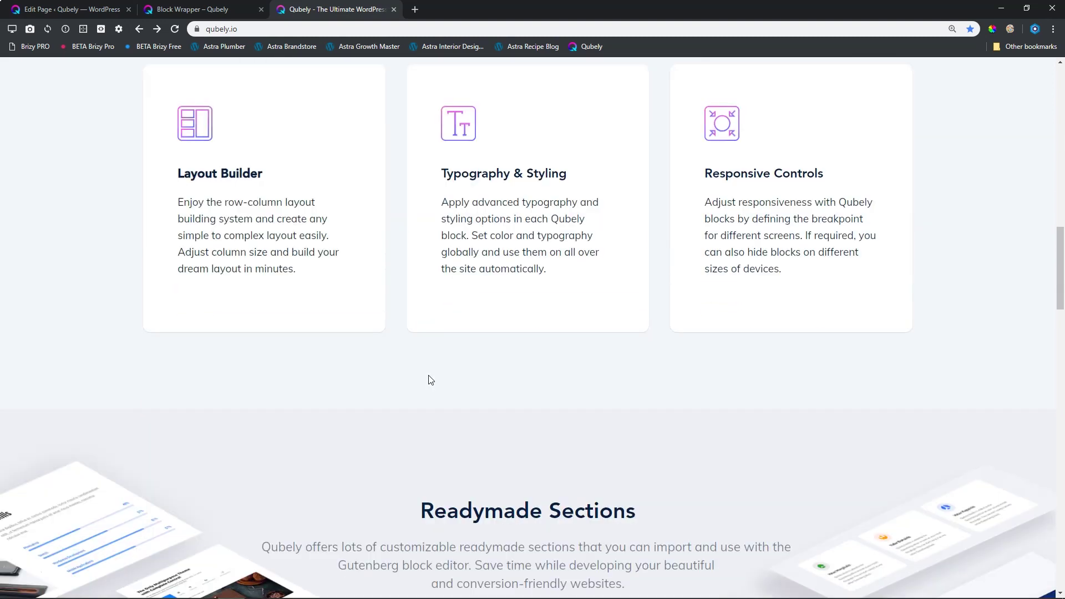
scroll(428, 380, "down", 2)
scroll(428, 380, "down", 4)
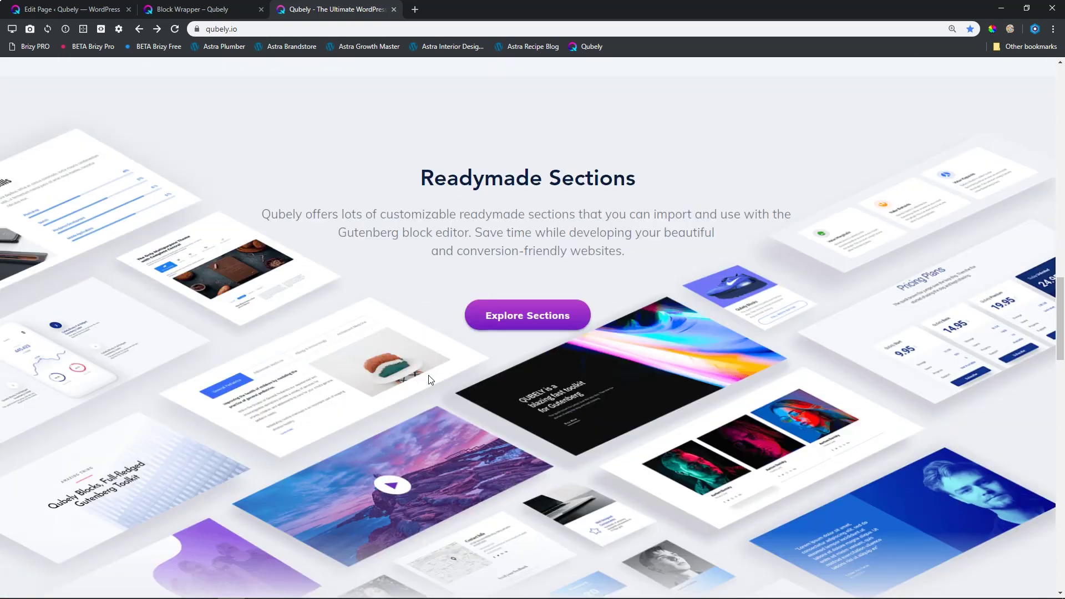
scroll(428, 380, "down", 2)
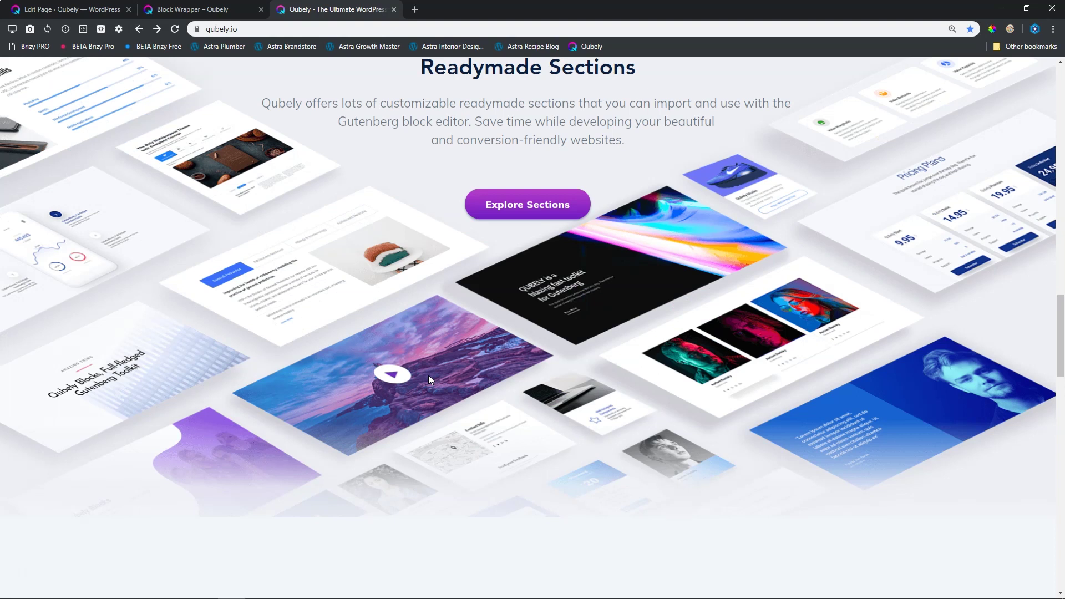
left_click(240, 8)
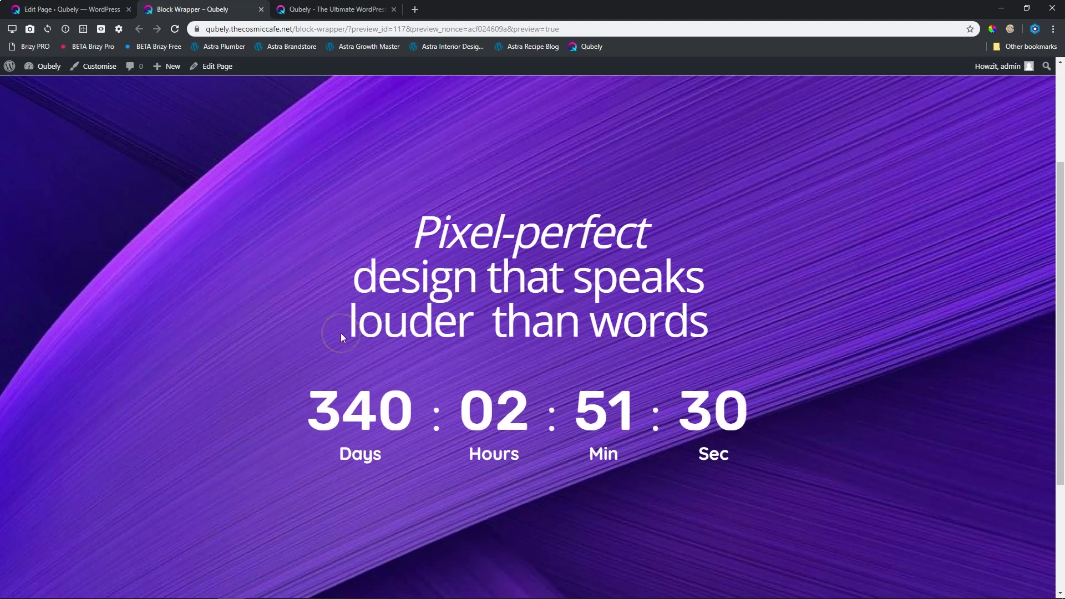
left_click(326, 408)
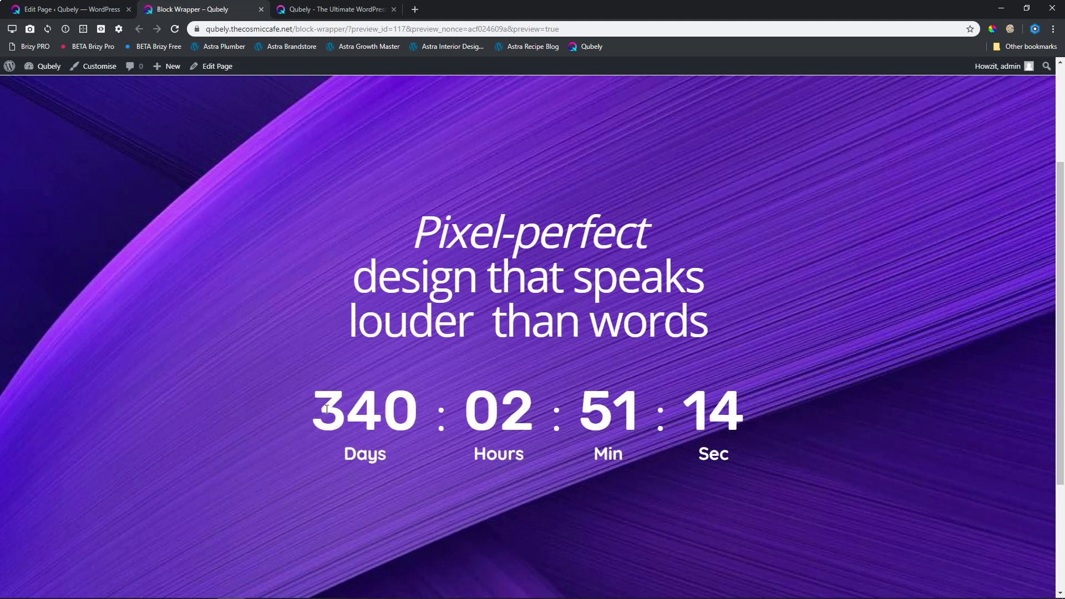
- Return to the page editor and select the Row and both Block Wrappers in the block navigation outline
left_click(73, 10)
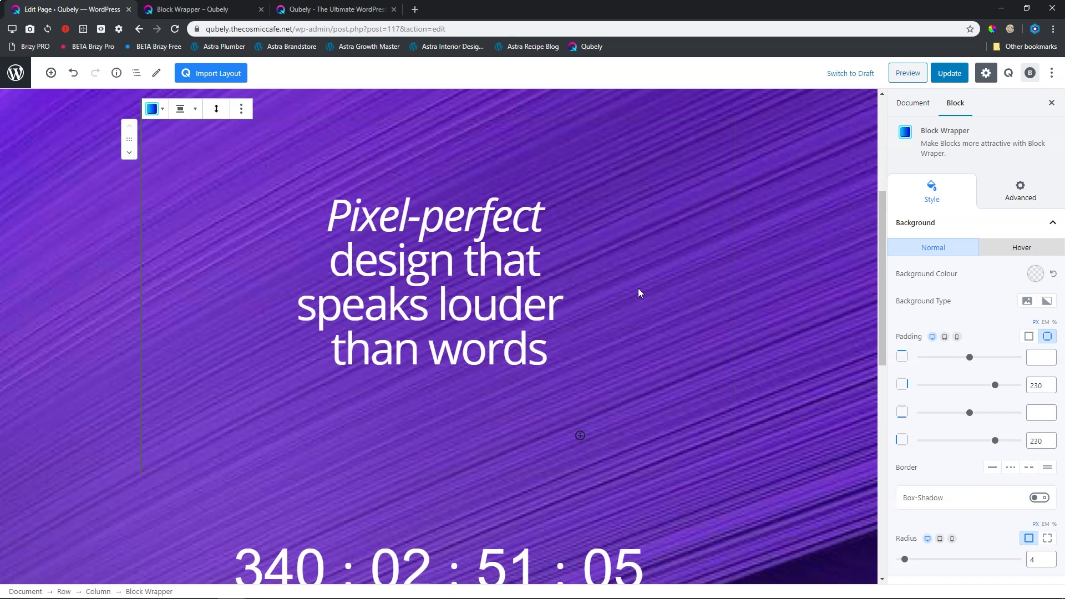
left_click(136, 73)
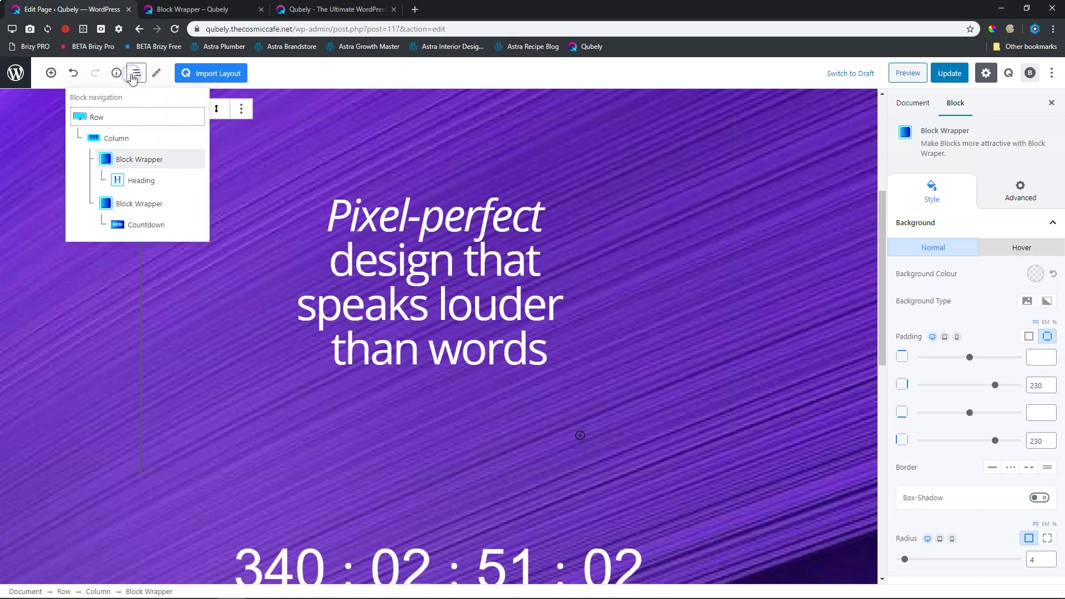
left_click(88, 119)
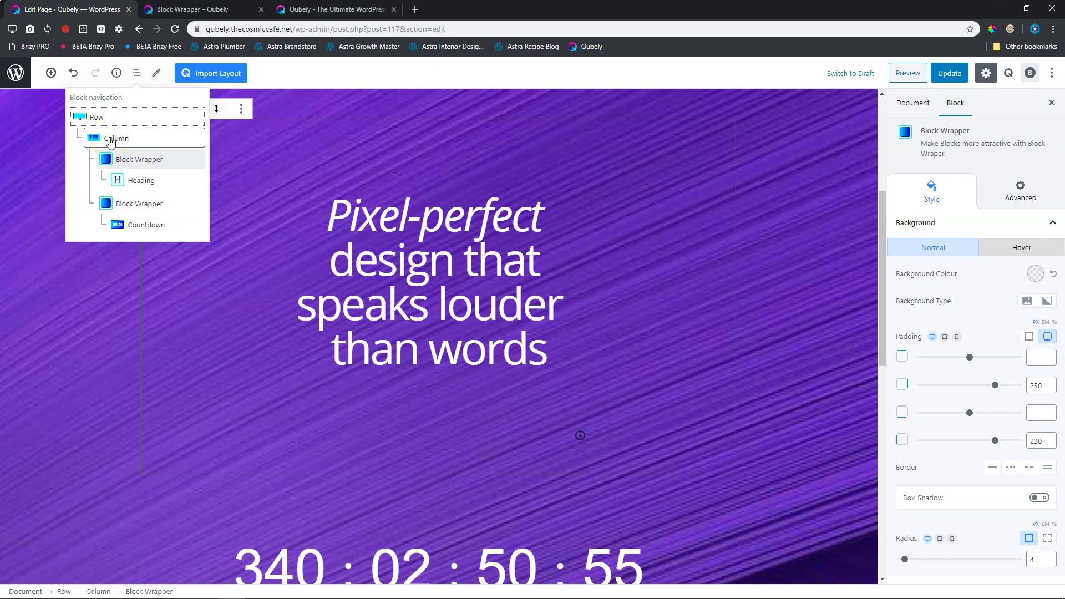
left_click(107, 159)
left_click(107, 204)
left_click(108, 165)
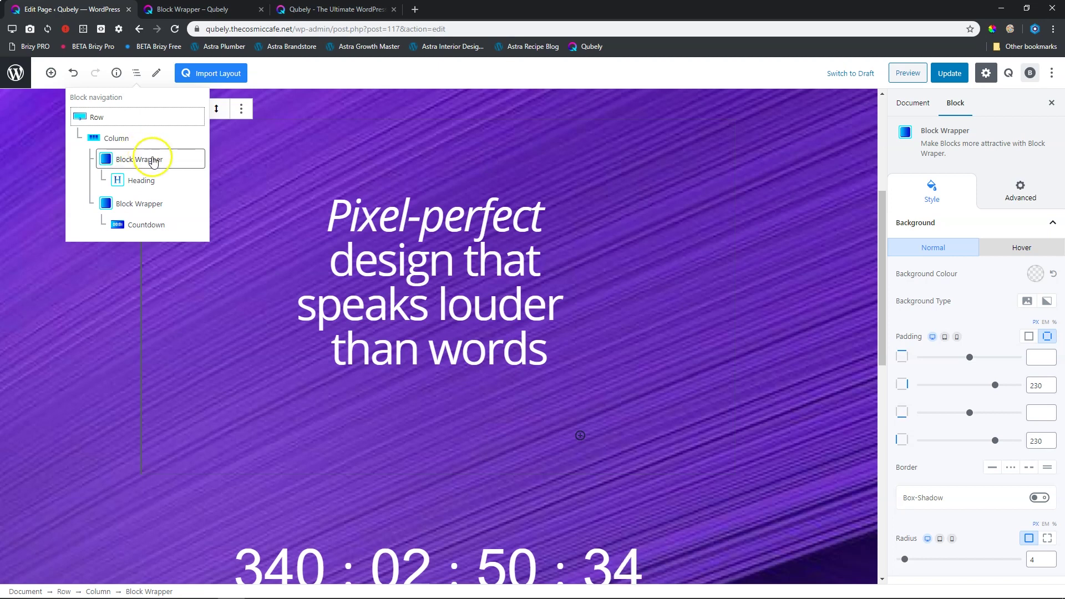
- Add a Qubely Row with a single-column layout below the countdown section
scroll(286, 336, "down", 8)
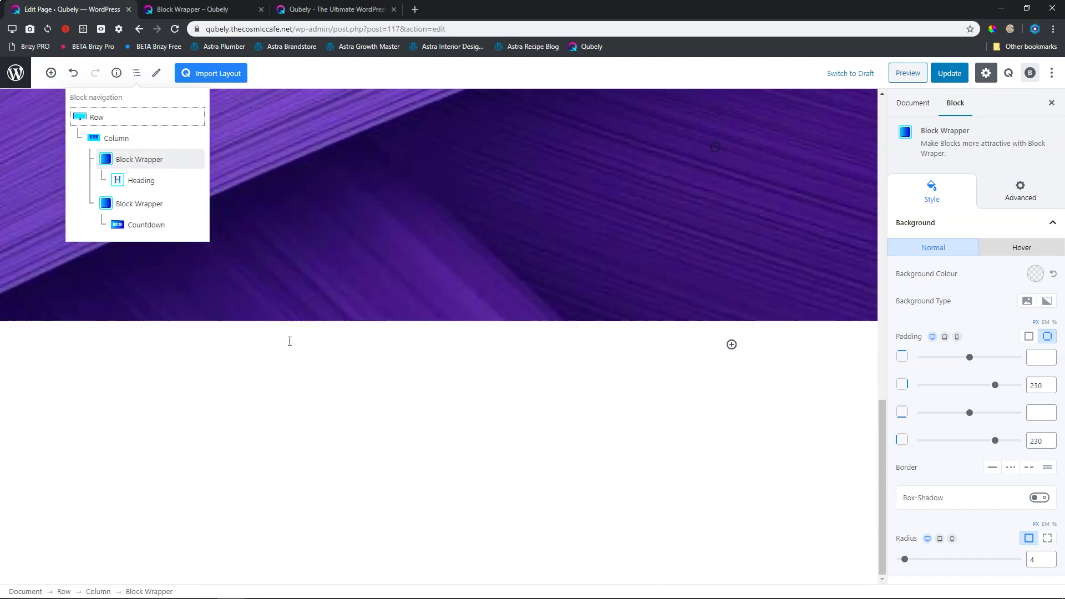
left_click(732, 344)
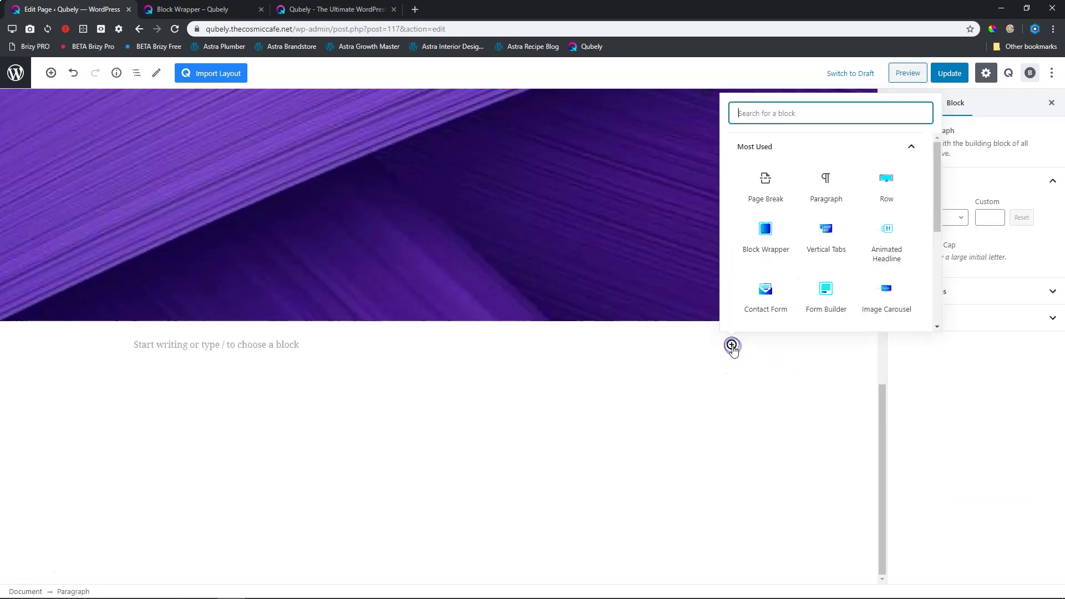
left_click(886, 182)
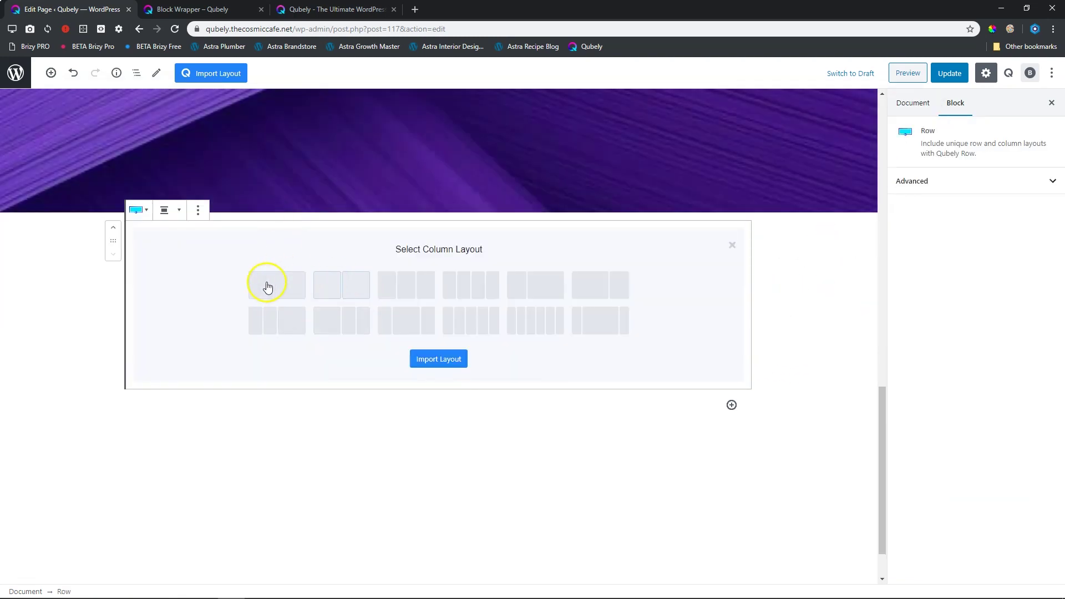
left_click(267, 286)
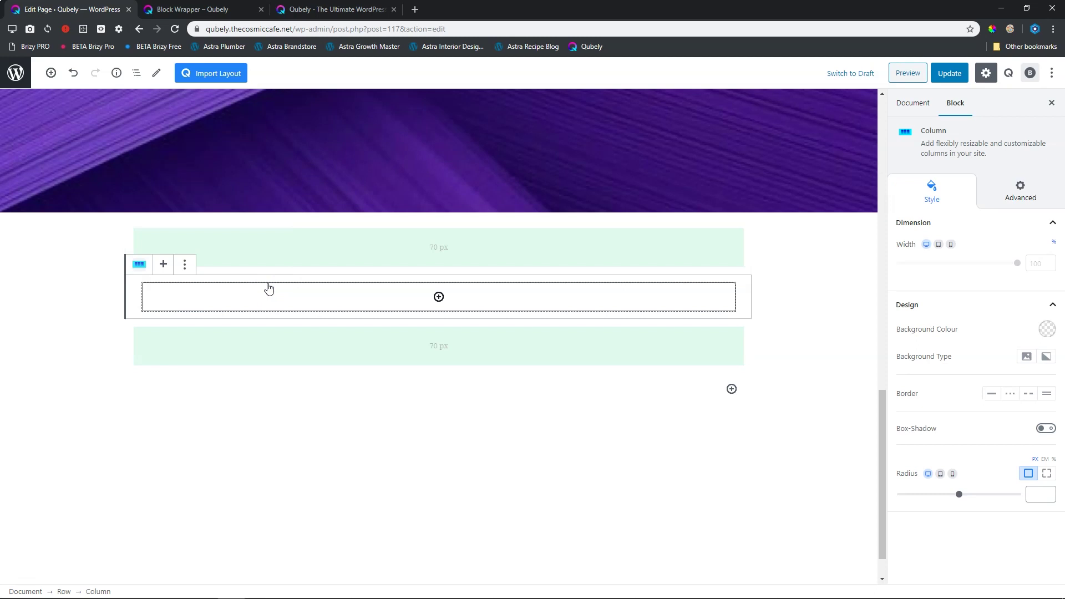
- Insert a Vertical Tabs block into the column and preview its Incident impact and Powers Matters tabs
left_click(439, 298)
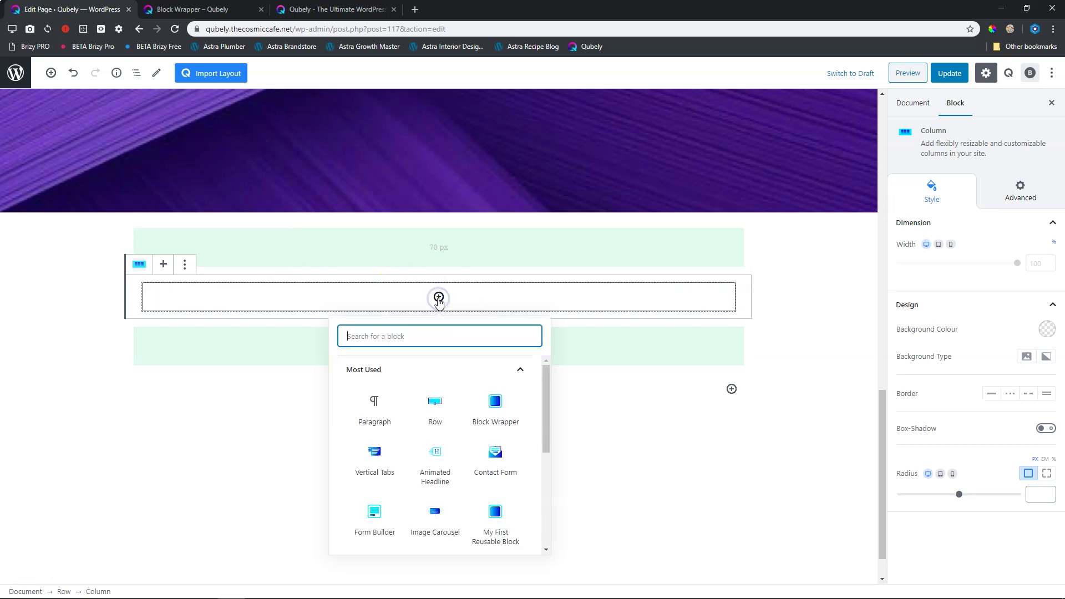
type("tab")
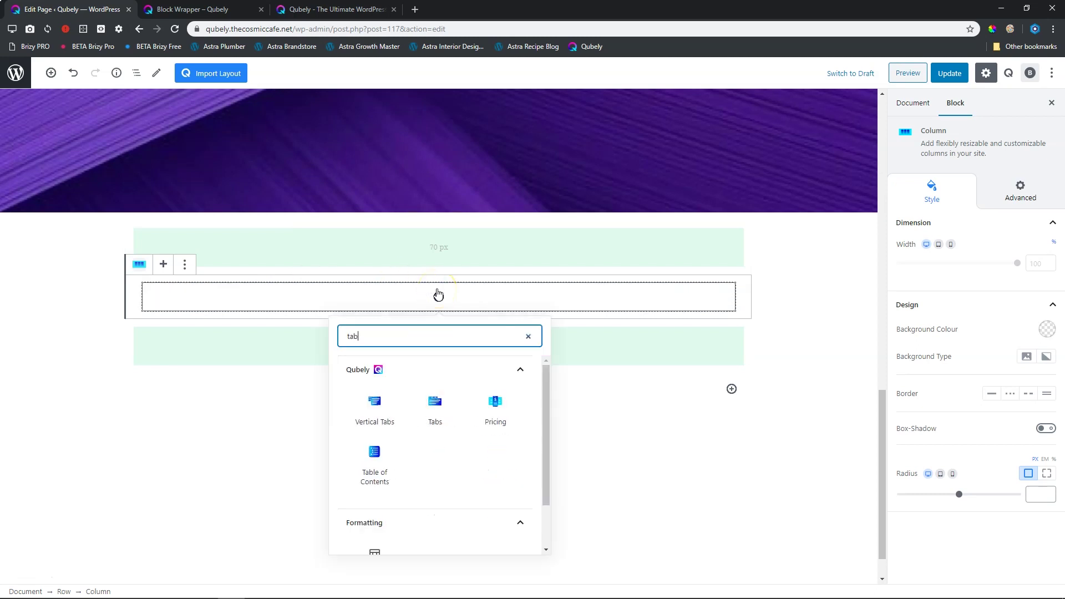
left_click(381, 407)
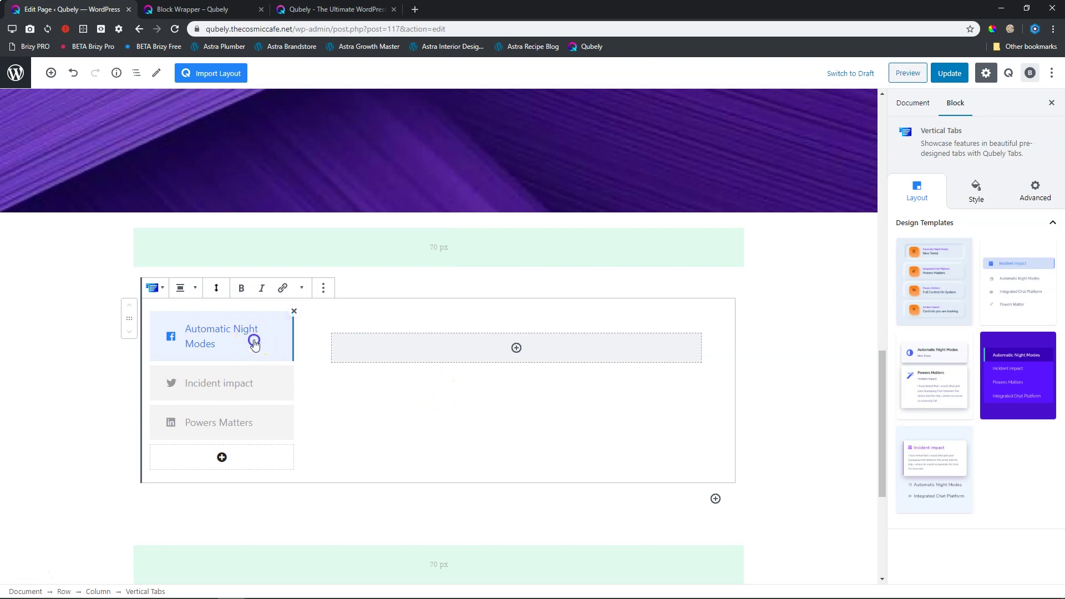
left_click(242, 384)
left_click(240, 414)
left_click(246, 380)
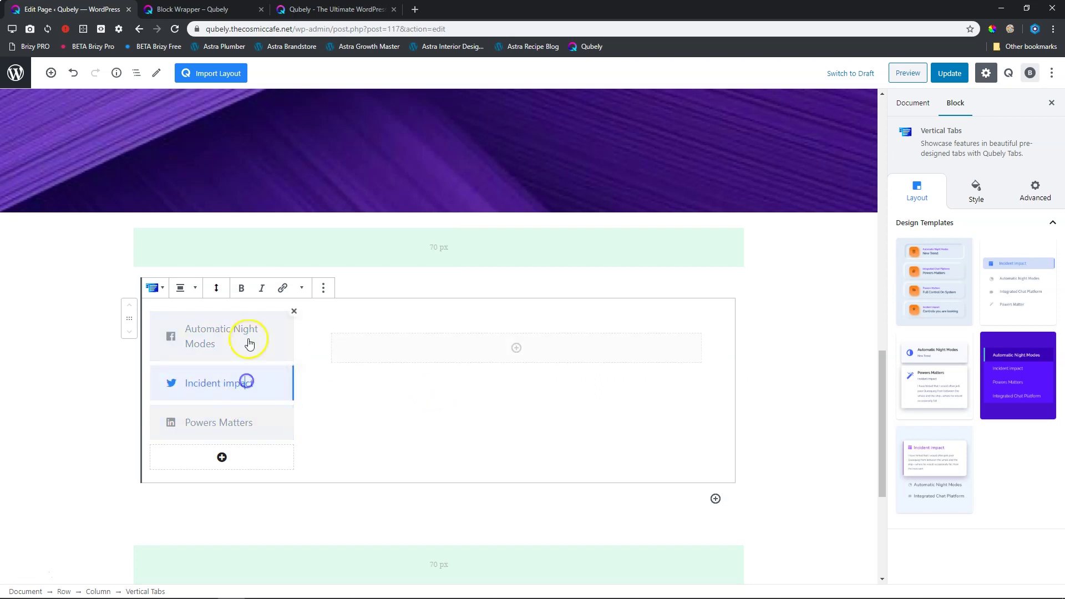
left_click(245, 340)
- Add a Block Wrapper below the tabs containing an Advanced Text block
left_click(716, 498)
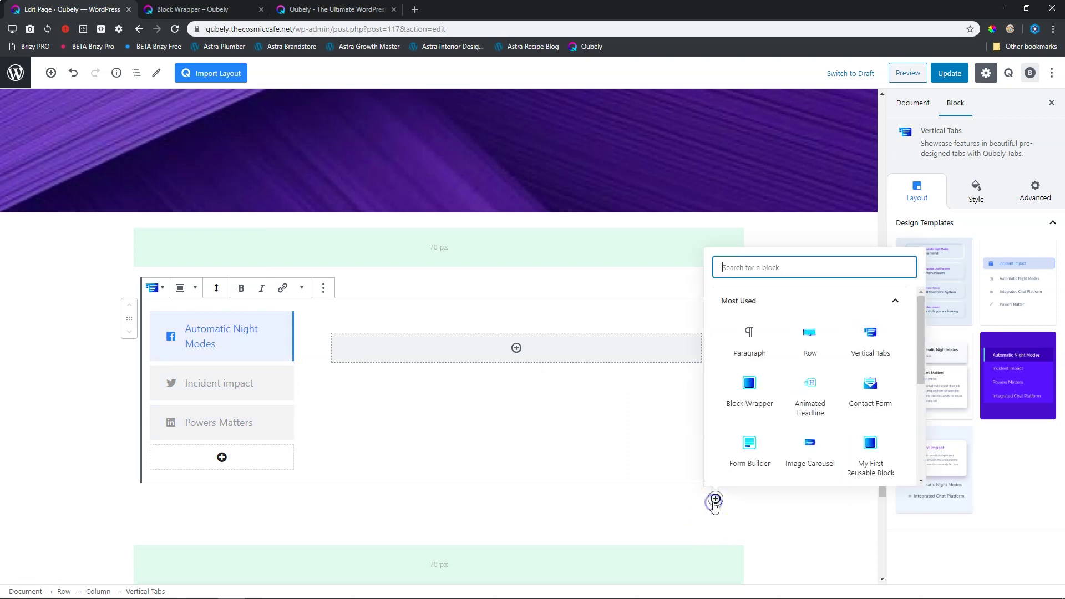
left_click(755, 391)
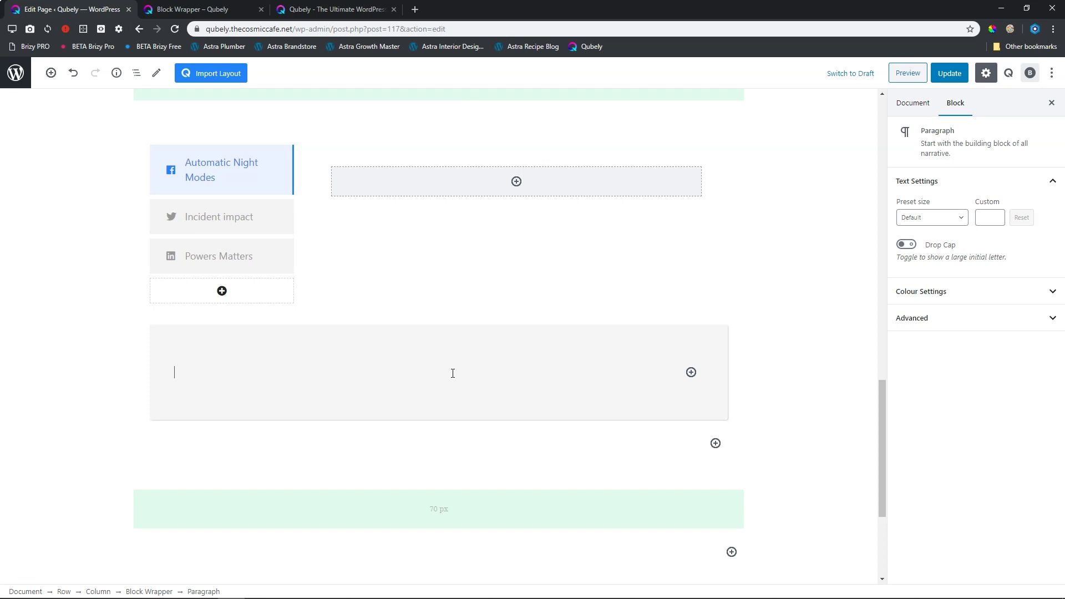
left_click(690, 372)
type("heading")
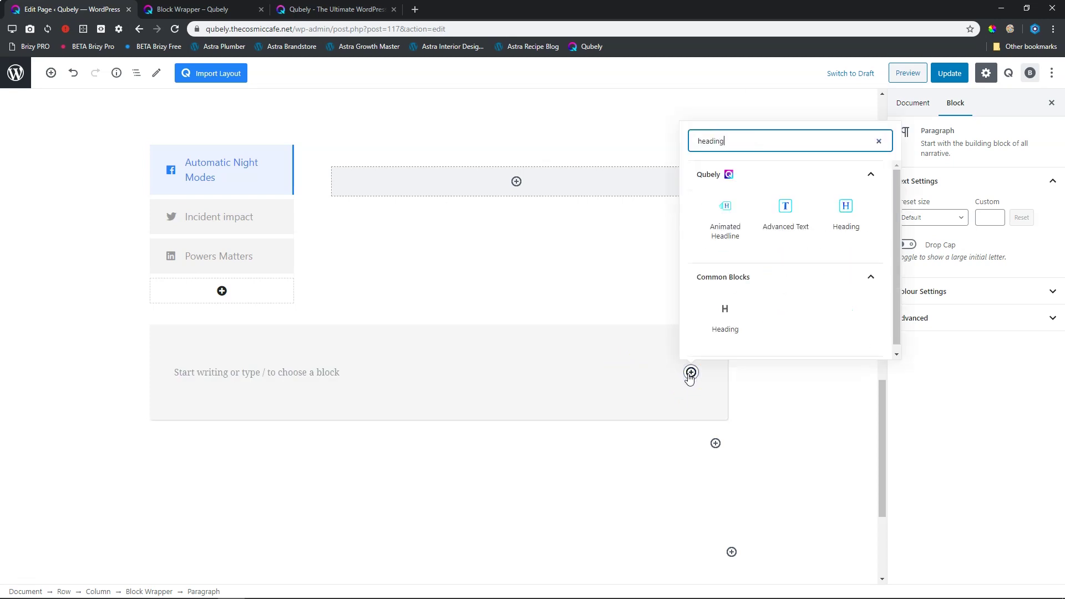
left_click(782, 208)
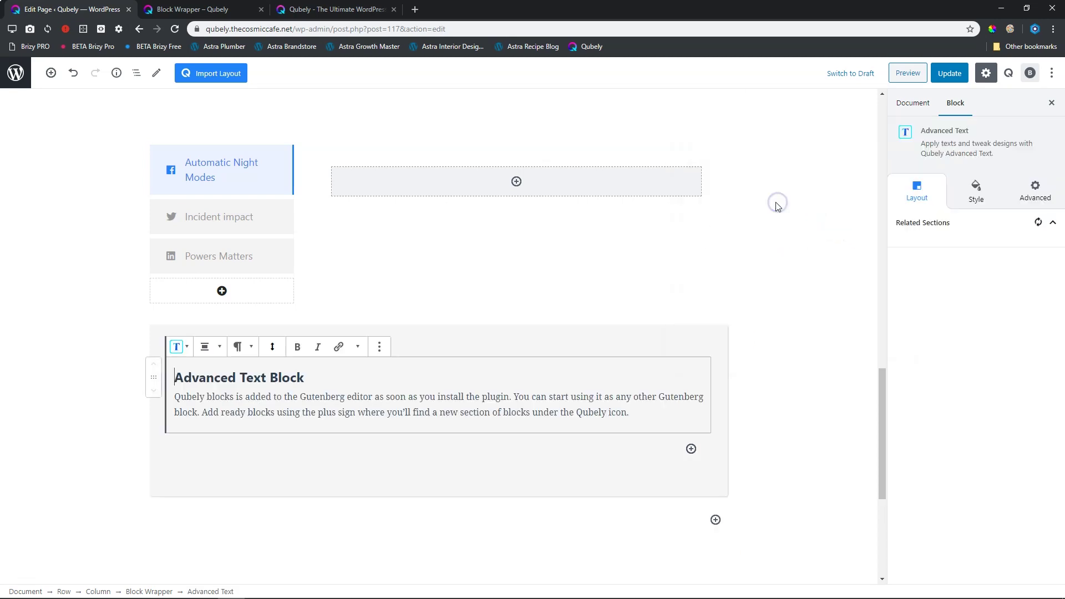
triple_click(257, 373)
left_click(447, 388)
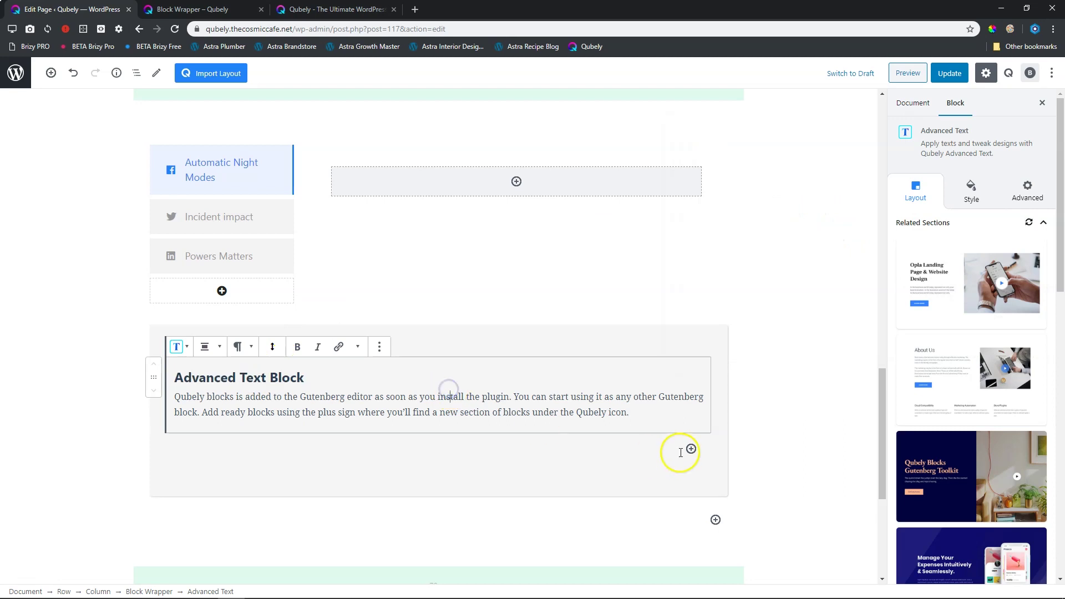
- Insert a Qubely Image block below the Advanced Text block
left_click(691, 449)
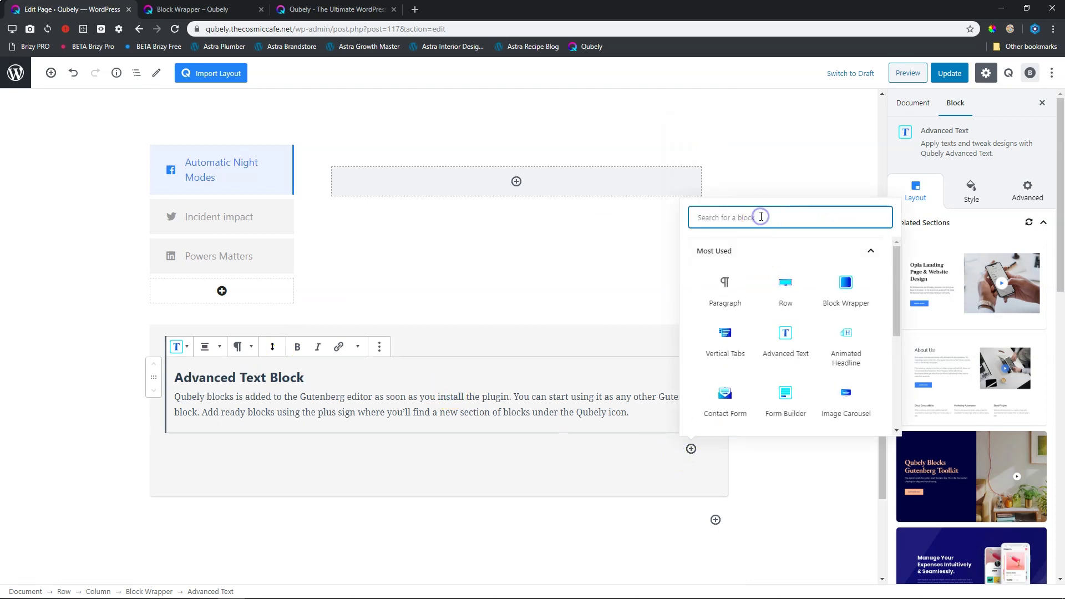
type("image")
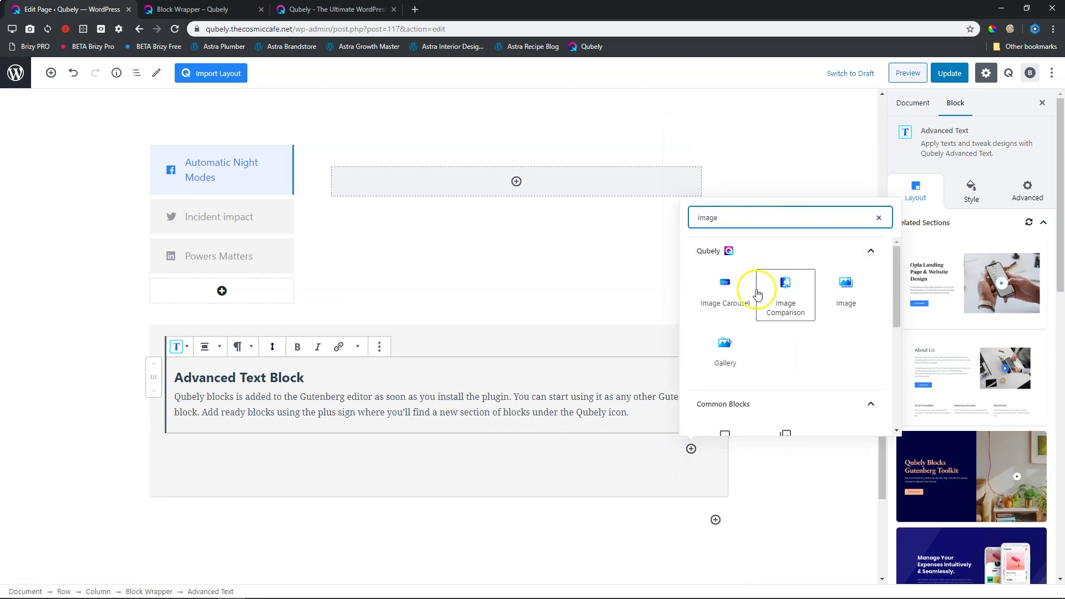
left_click(845, 287)
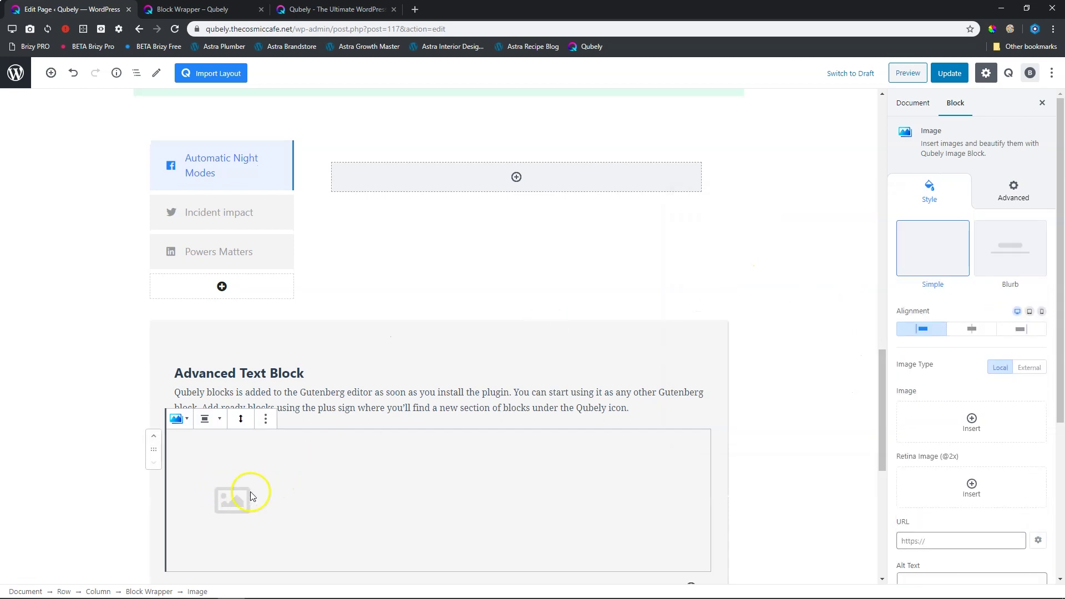
- Fill the Image block with the Canadian flag picture from the Media Library
left_click(970, 423)
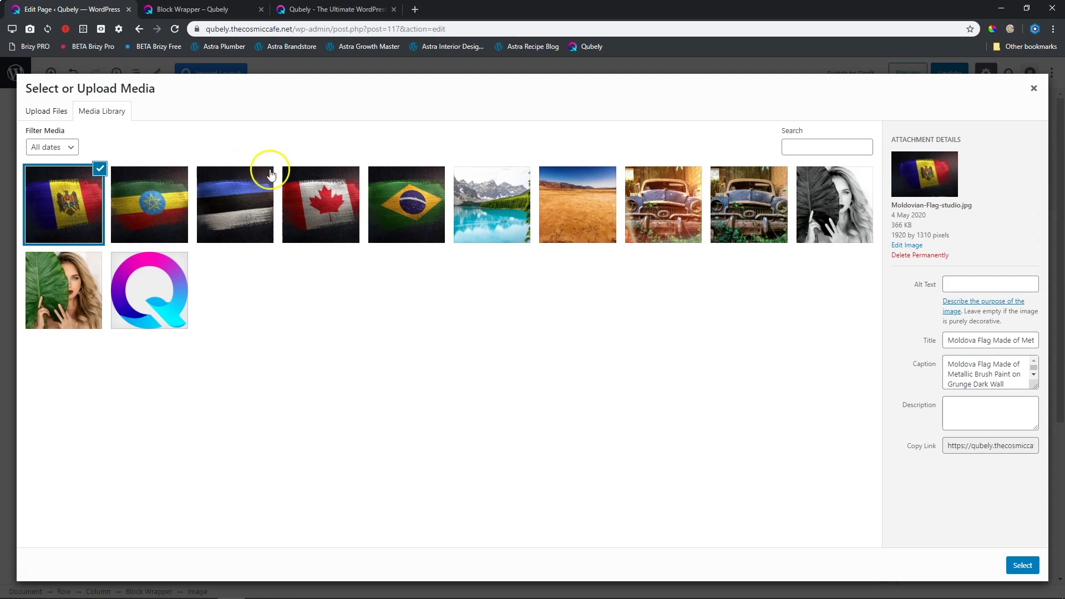
left_click(316, 203)
left_click(1037, 570)
scroll(611, 404, "down", 4)
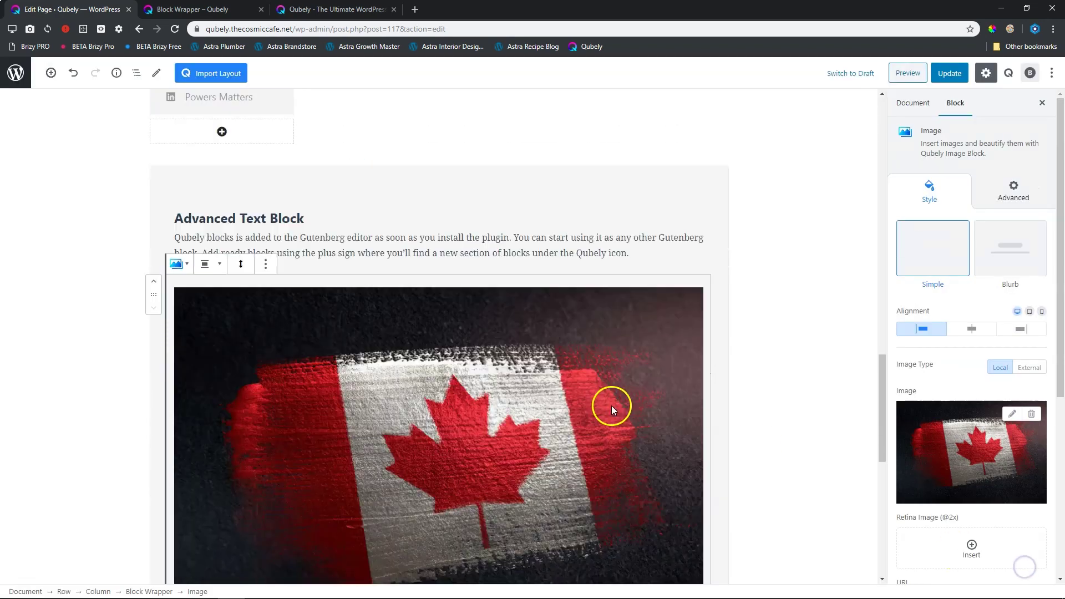
- Add a Qubely Testimonial block below the flag image inside the wrapper
left_click(690, 559)
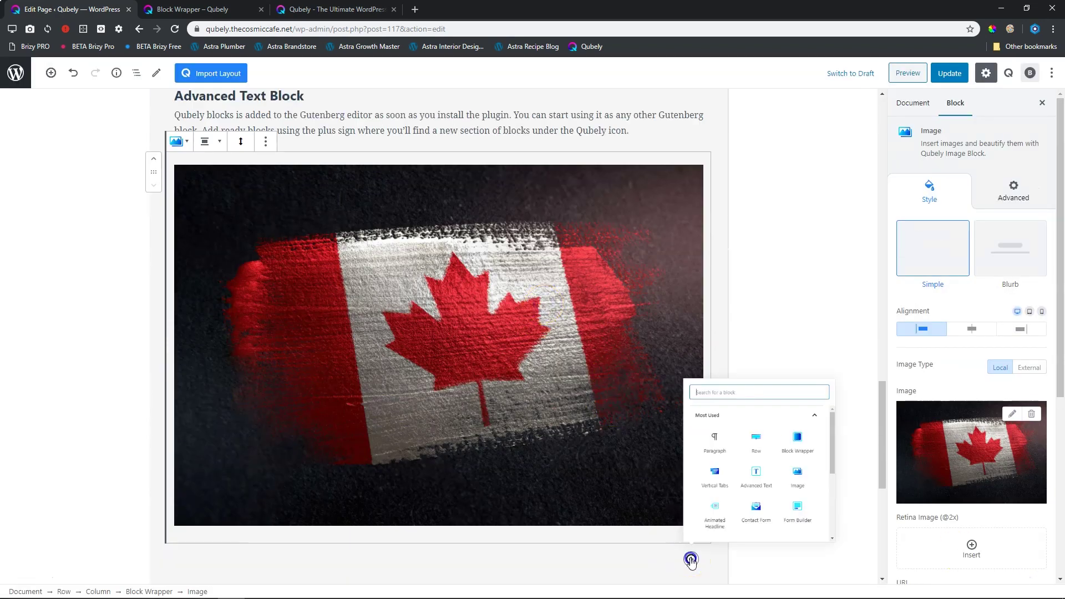
left_click(777, 361)
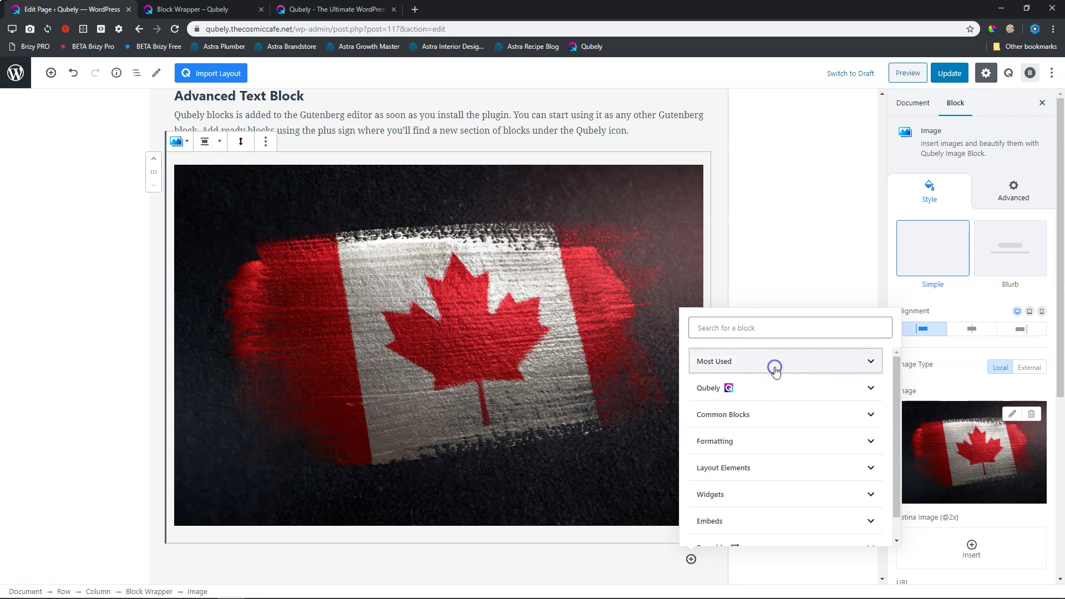
left_click(750, 388)
scroll(819, 410, "down", 5)
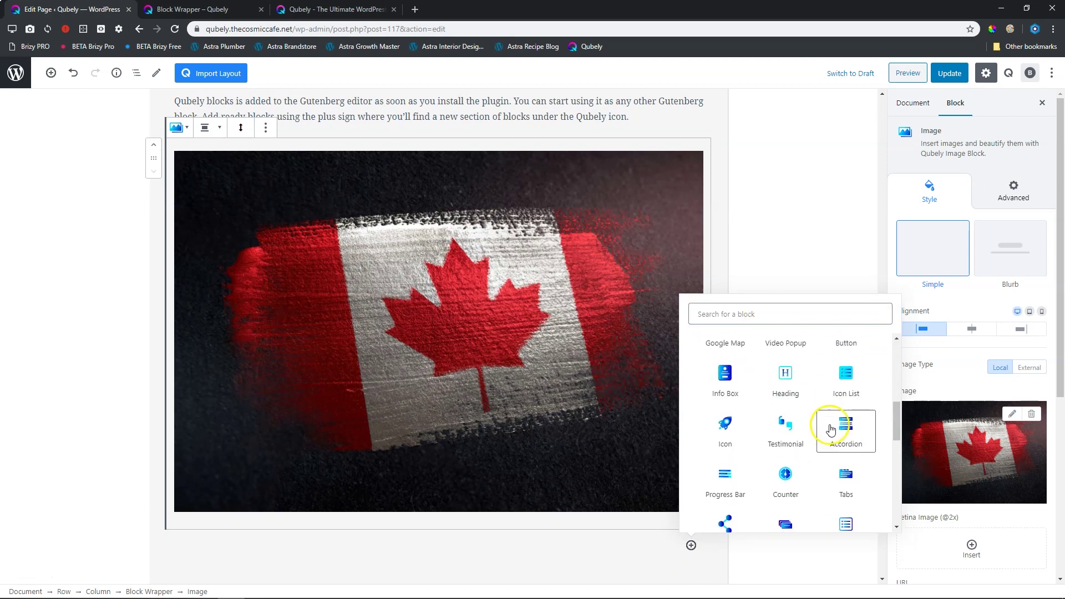
left_click(767, 426)
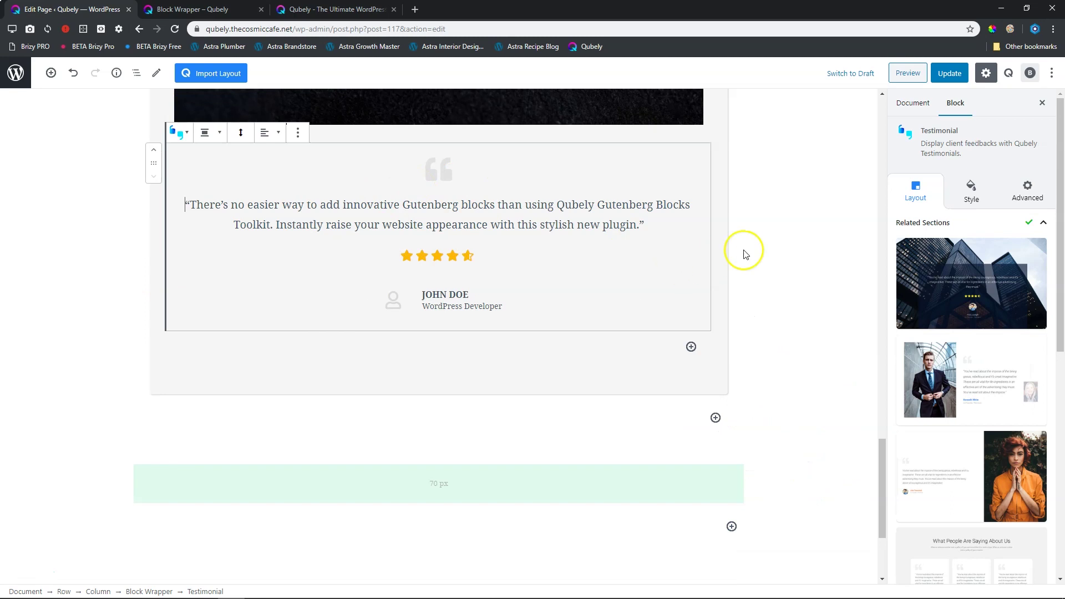
left_click(809, 250)
scroll(787, 299, "up", 5)
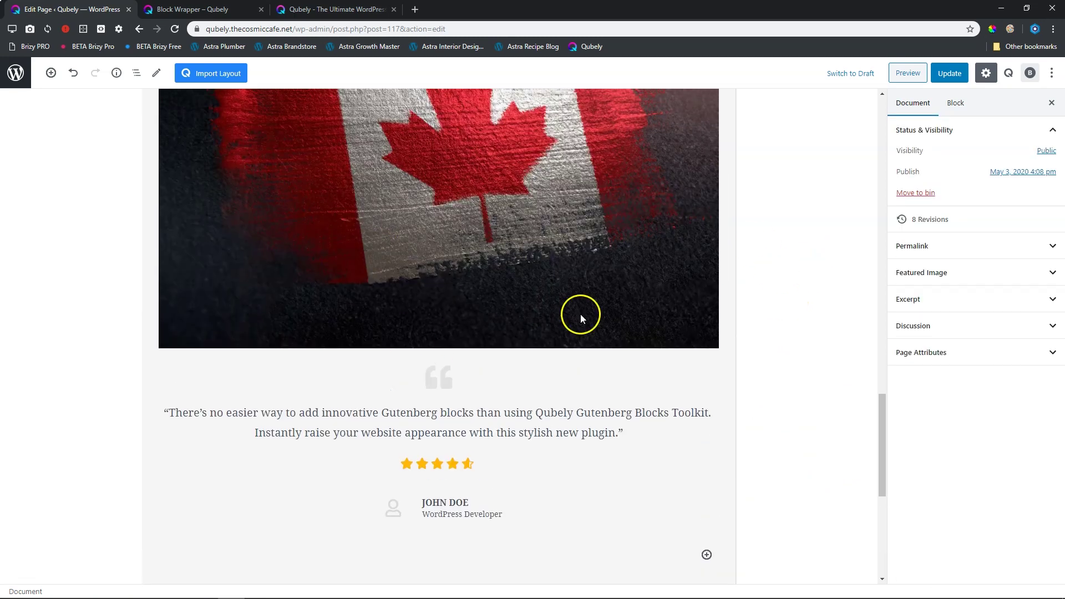
scroll(599, 335, "up", 10)
scroll(609, 327, "down", 3)
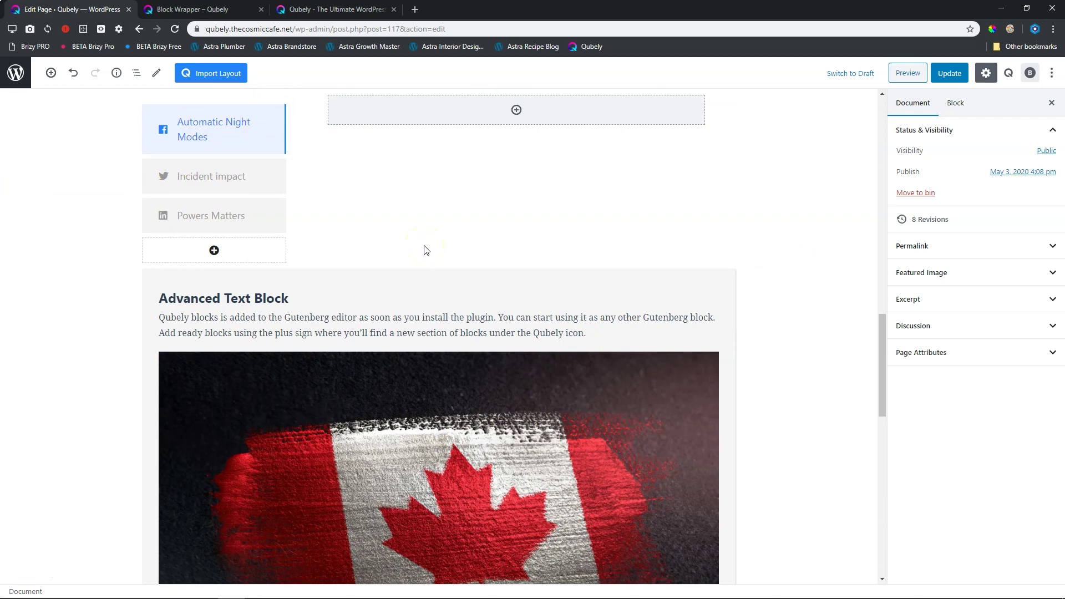
- Save the Block Wrapper as reusable block 'Block Wrapper Reusable Block', then remove it from the page
left_click(357, 278)
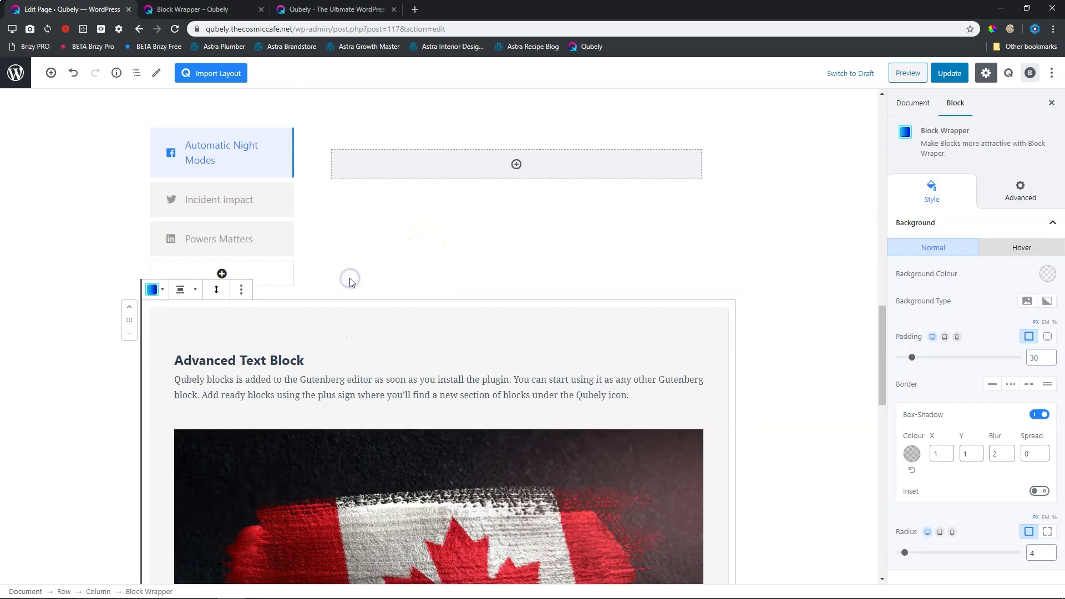
left_click(213, 317)
left_click(241, 289)
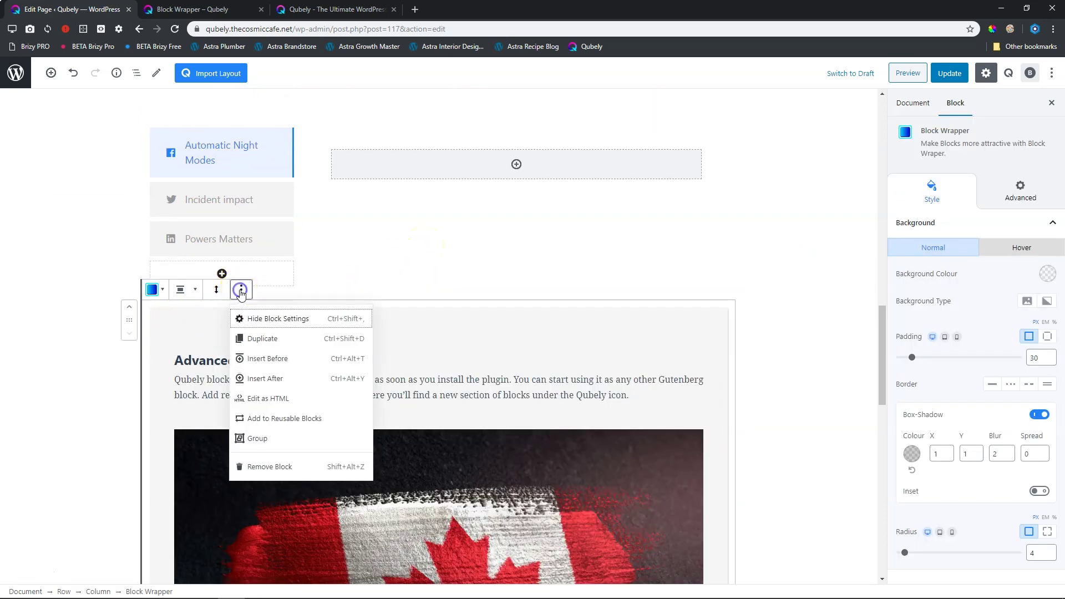
left_click(265, 418)
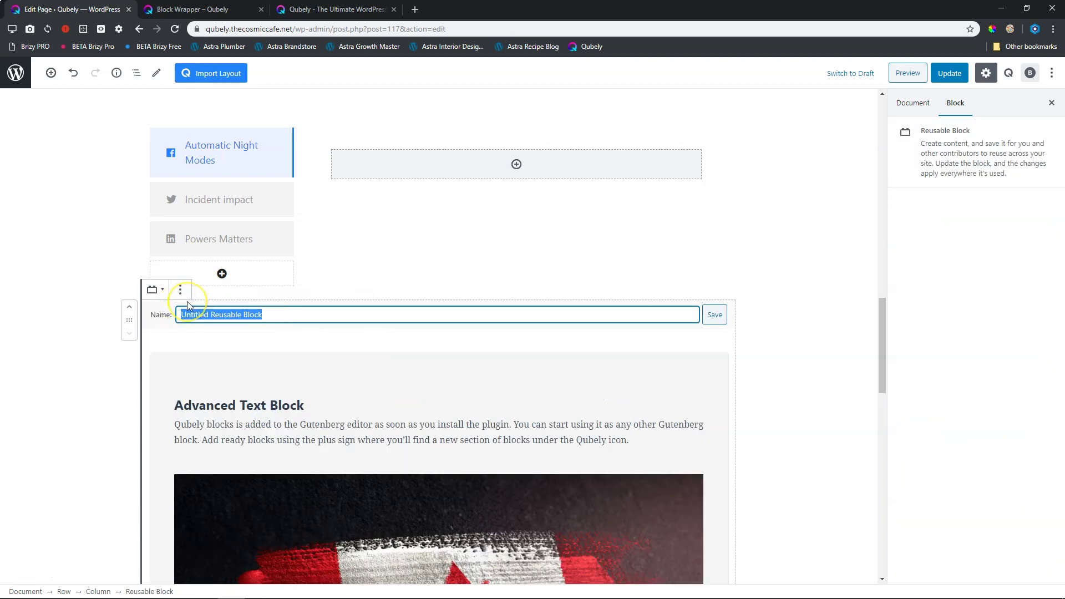
type("Block Wrapper")
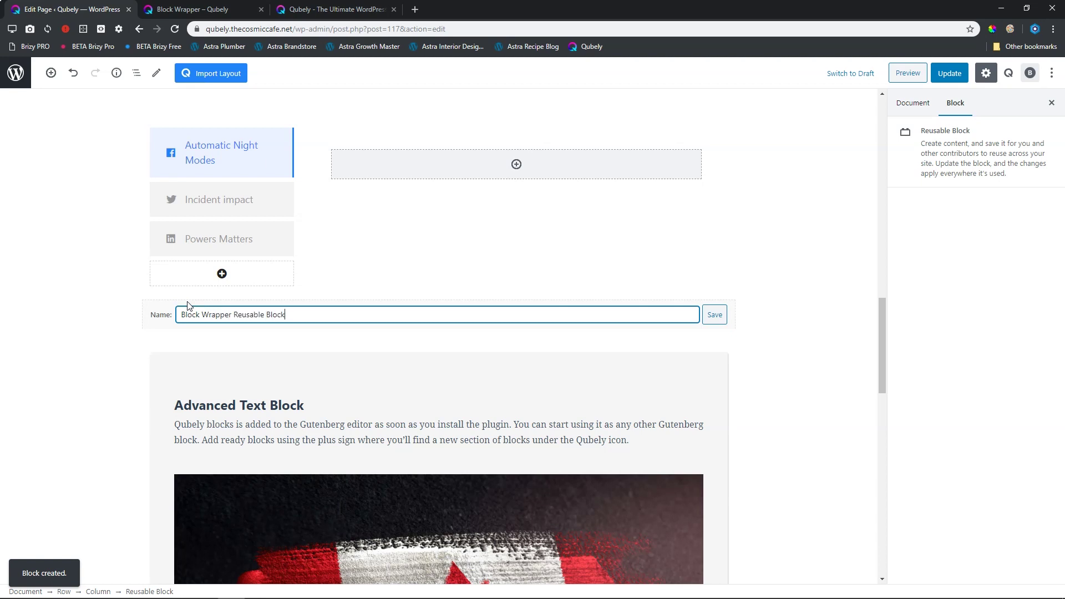
left_click(716, 315)
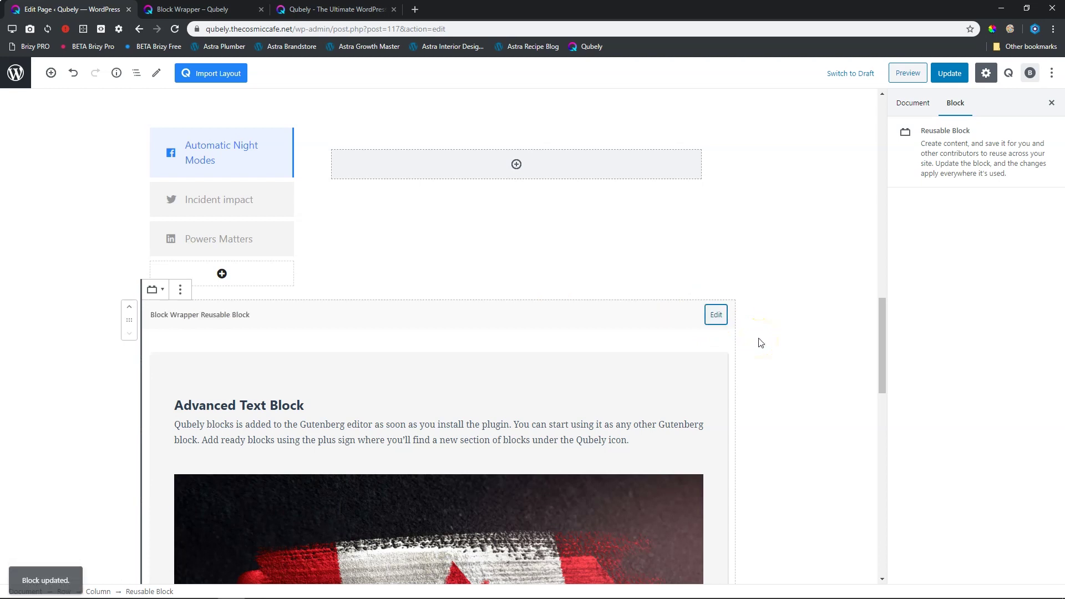
left_click(179, 289)
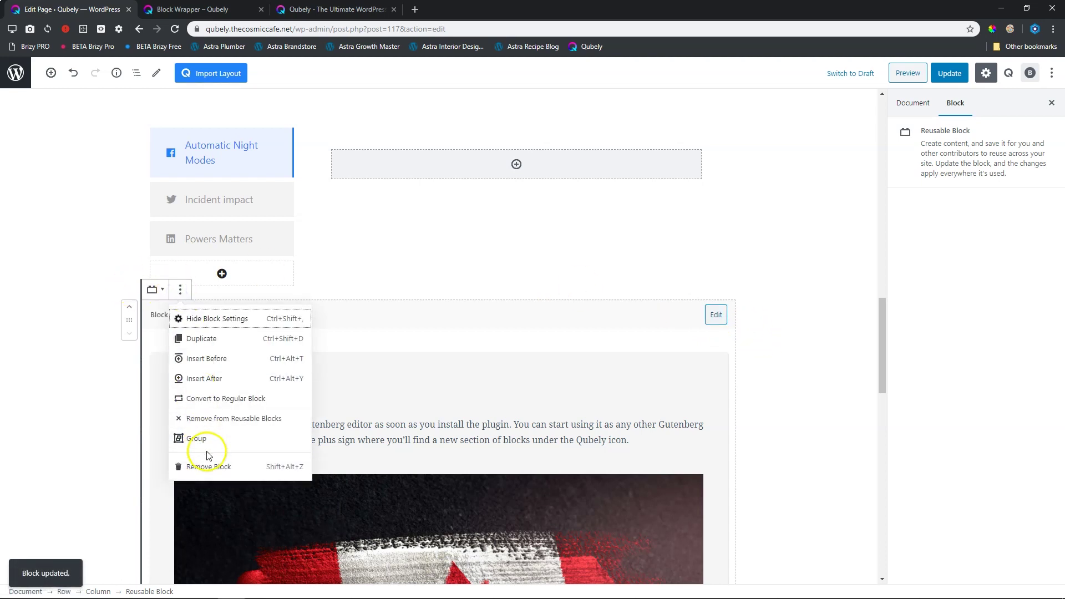
left_click(207, 467)
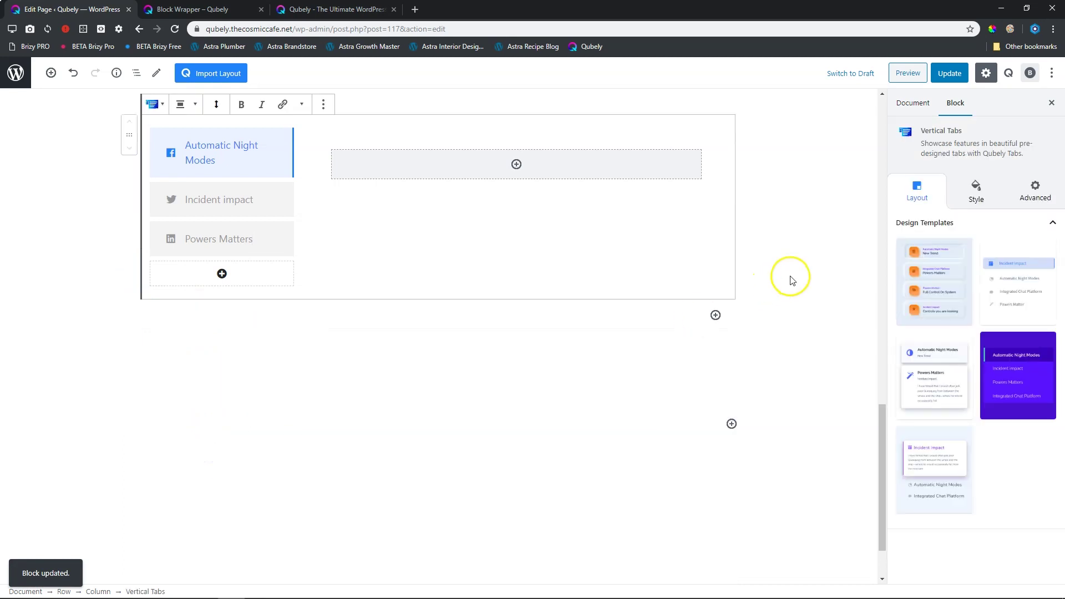
- Insert 'Block Wrapper Reusable Block' into the Automatic Night Modes tab content
scroll(808, 271, "up", 3)
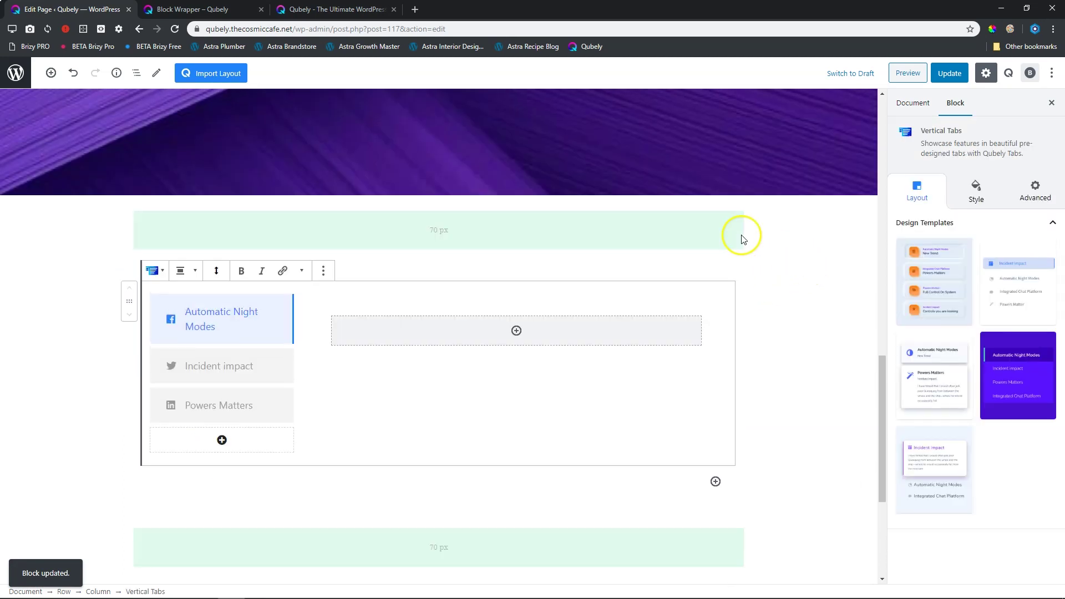
left_click(516, 330)
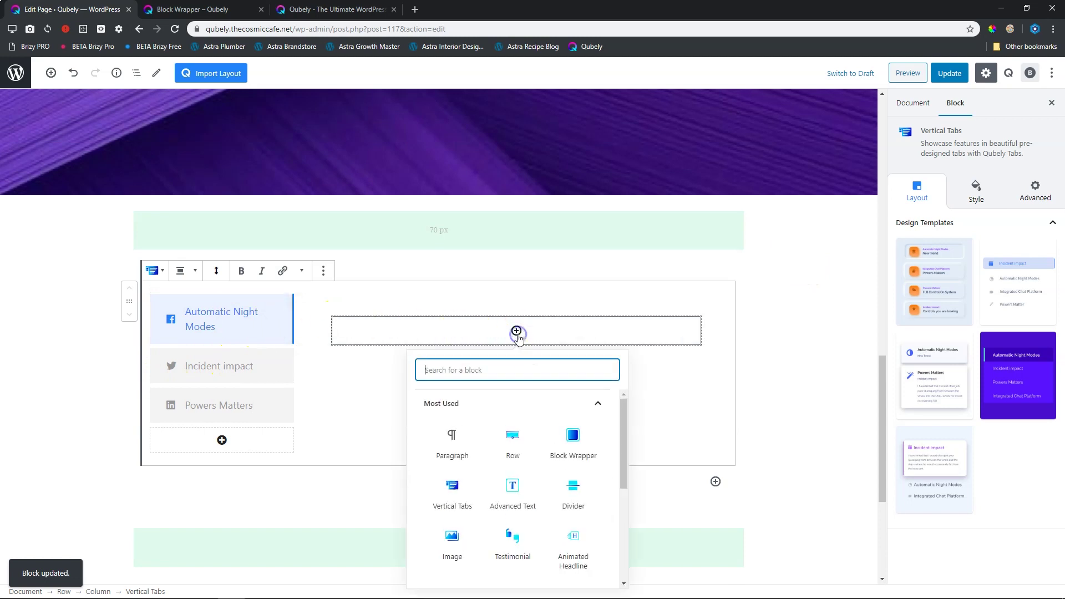
left_click(456, 404)
scroll(488, 434, "down", 1)
left_click(450, 567)
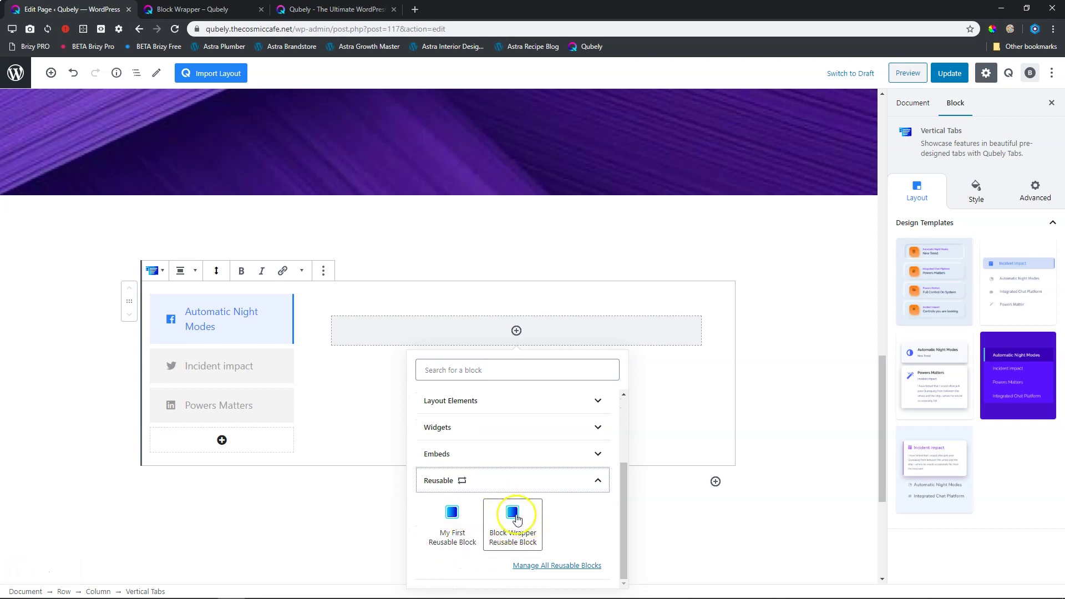
left_click(516, 519)
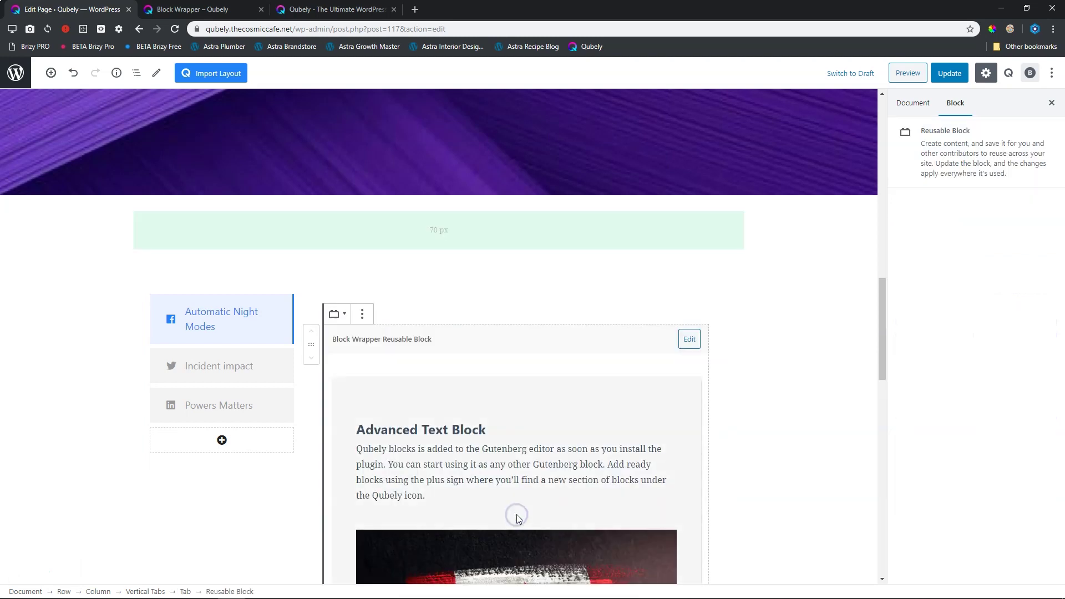
scroll(649, 398, "down", 3)
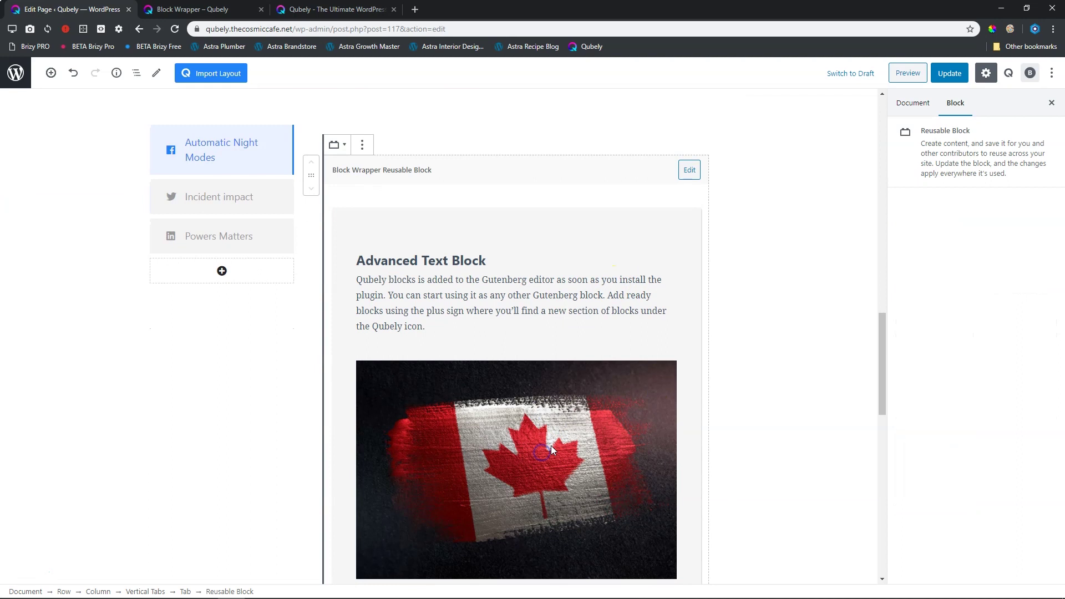
scroll(550, 445, "down", 6)
scroll(557, 438, "up", 5)
scroll(663, 188, "up", 3)
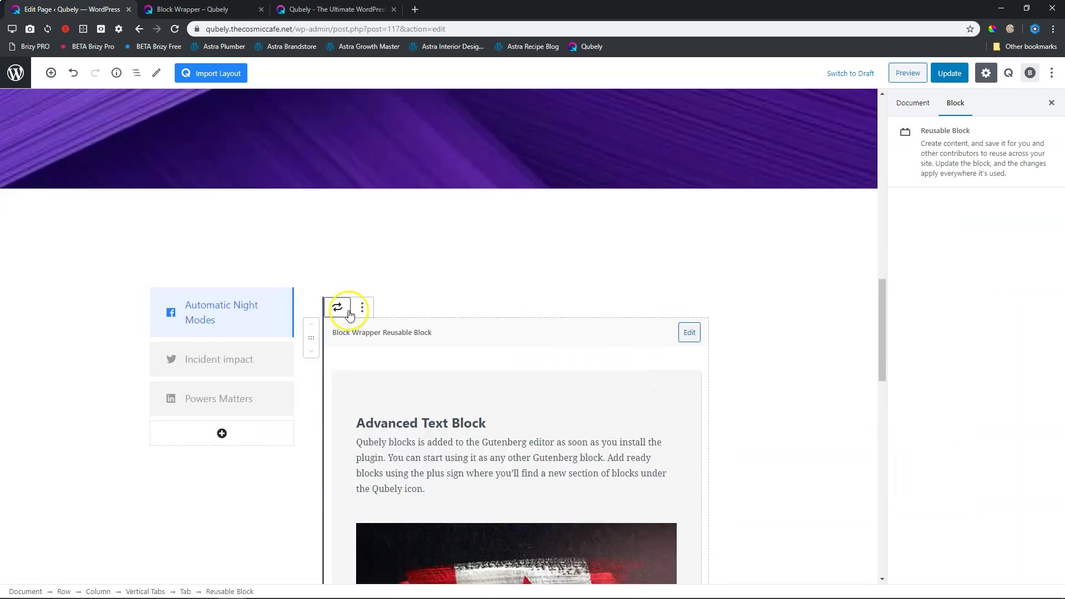
- Convert the inserted reusable block back into a regular Block Wrapper
left_click(364, 308)
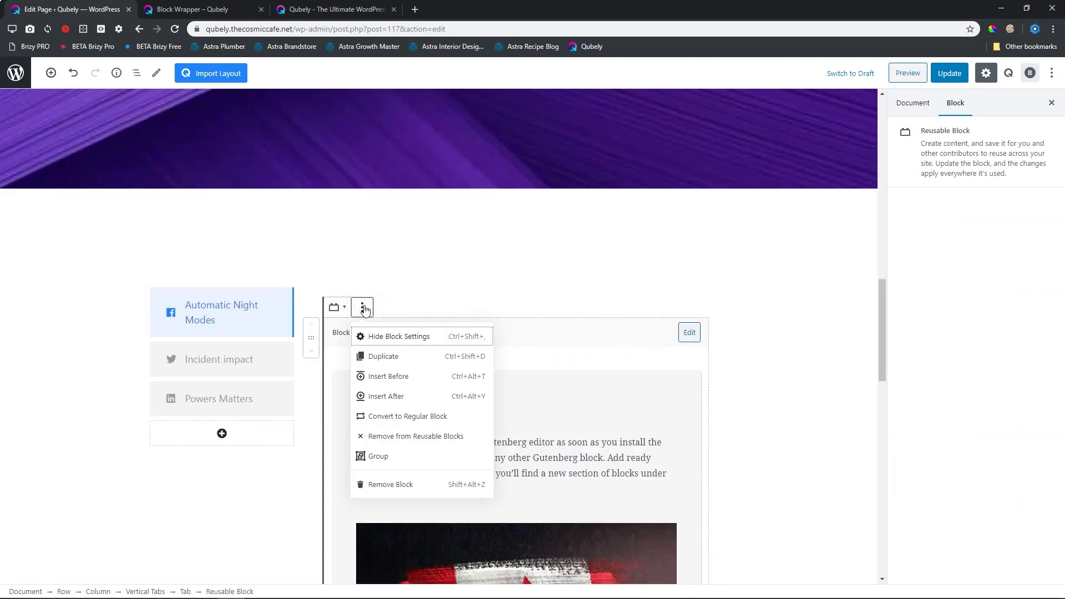
left_click(385, 420)
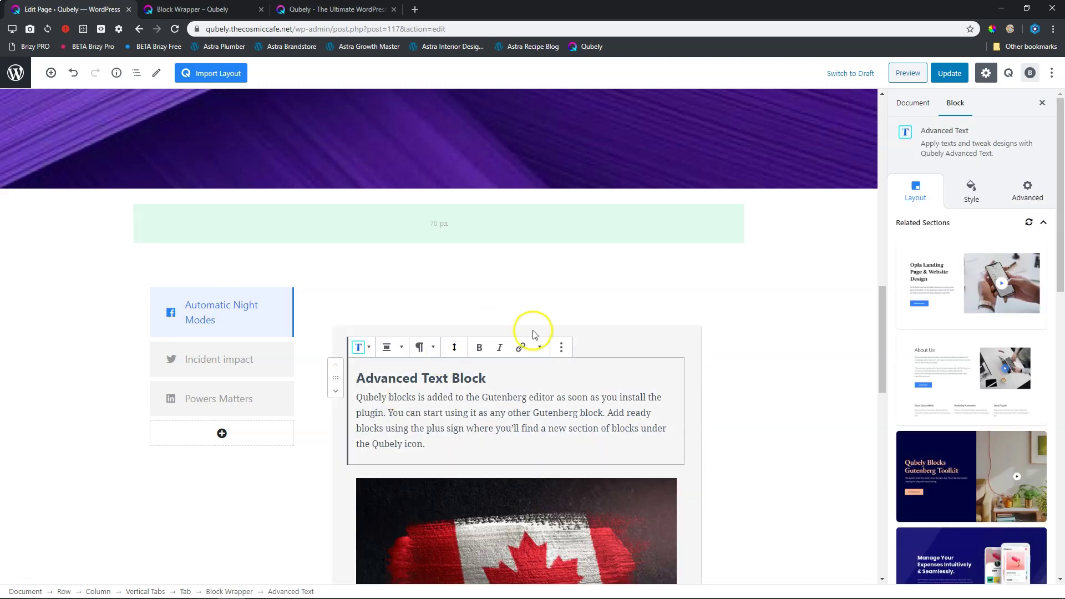
left_click(592, 339)
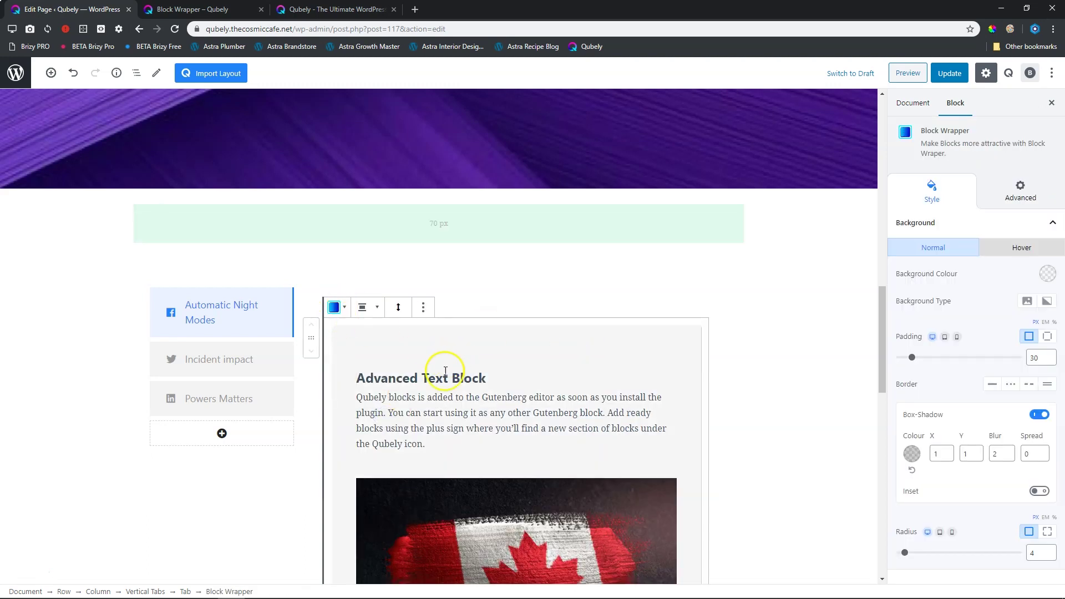
scroll(582, 438, "down", 4)
scroll(585, 442, "up", 2)
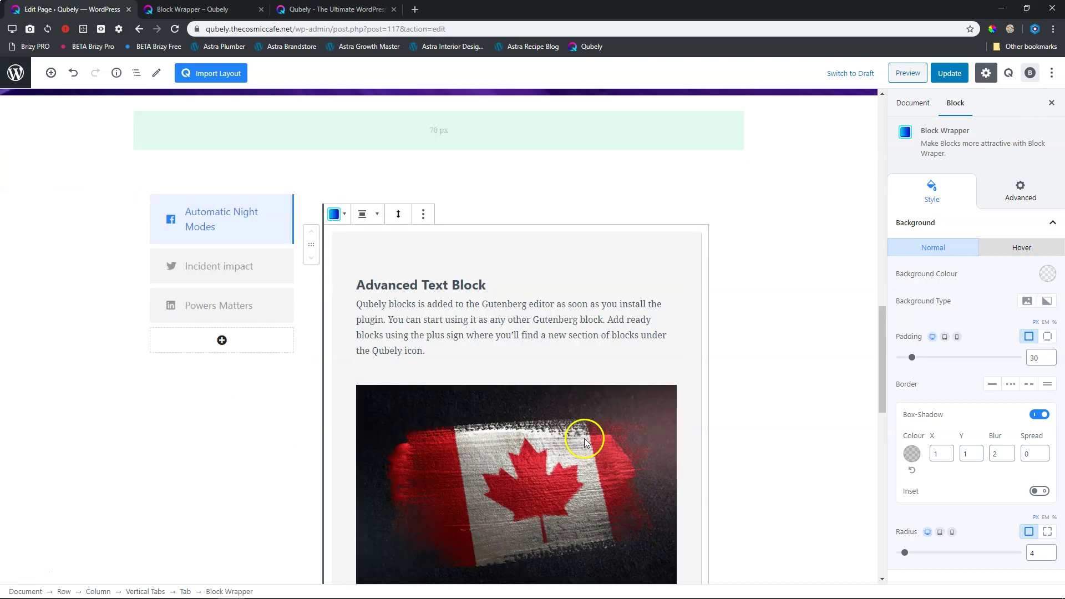
scroll(585, 442, "up", 2)
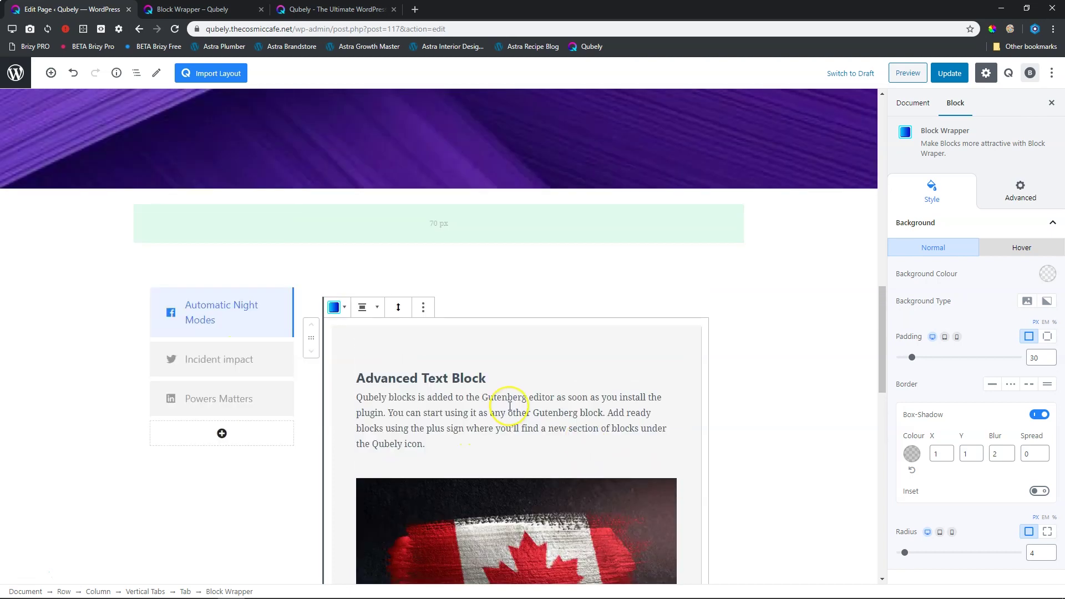
- Insert 'Block Wrapper Reusable Block' into the Incident impact tab
left_click(230, 360)
left_click(516, 324)
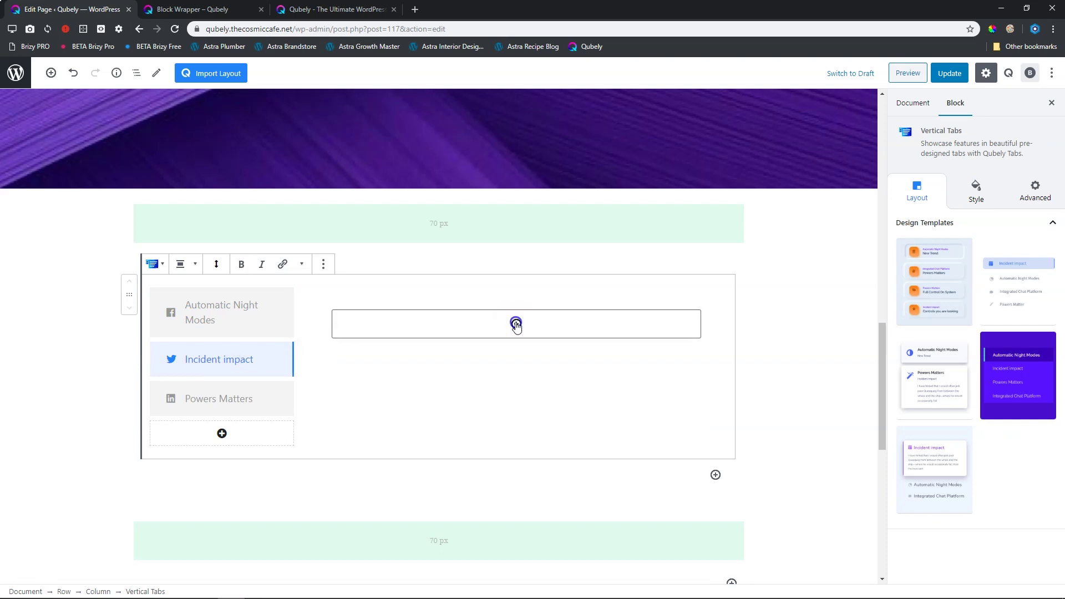
scroll(506, 443, "down", 6)
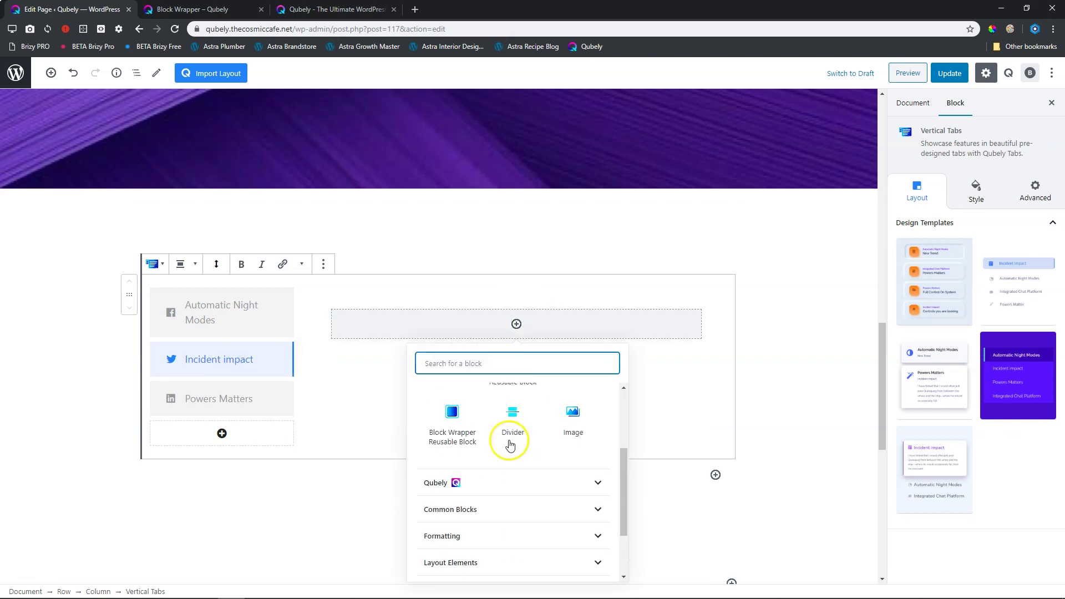
left_click(455, 559)
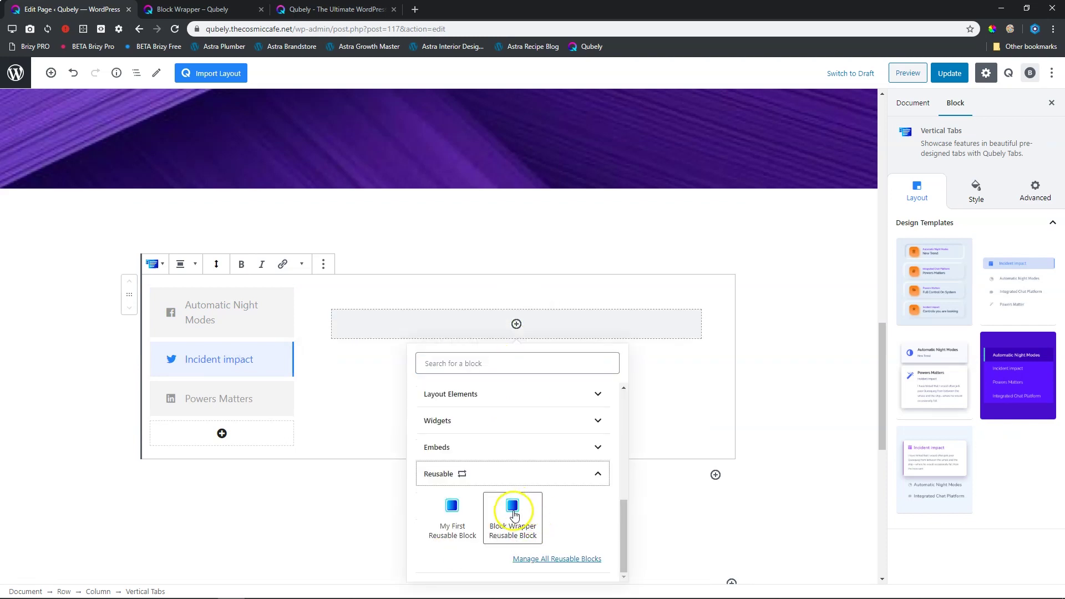
left_click(514, 511)
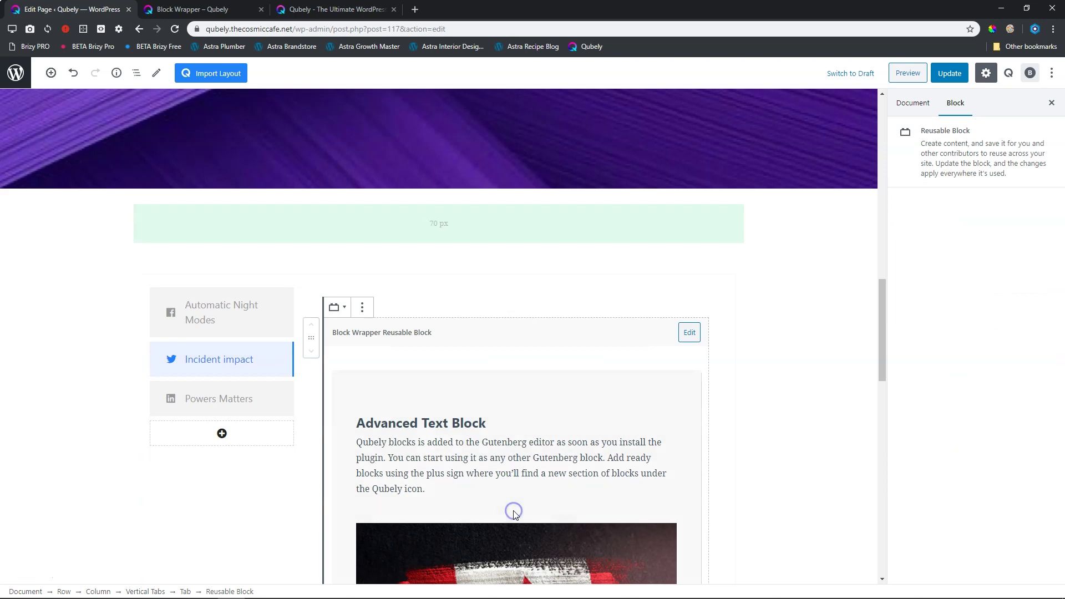
- Convert the Incident impact tab's reusable block into regular blocks
left_click(362, 307)
left_click(382, 417)
left_click(724, 392)
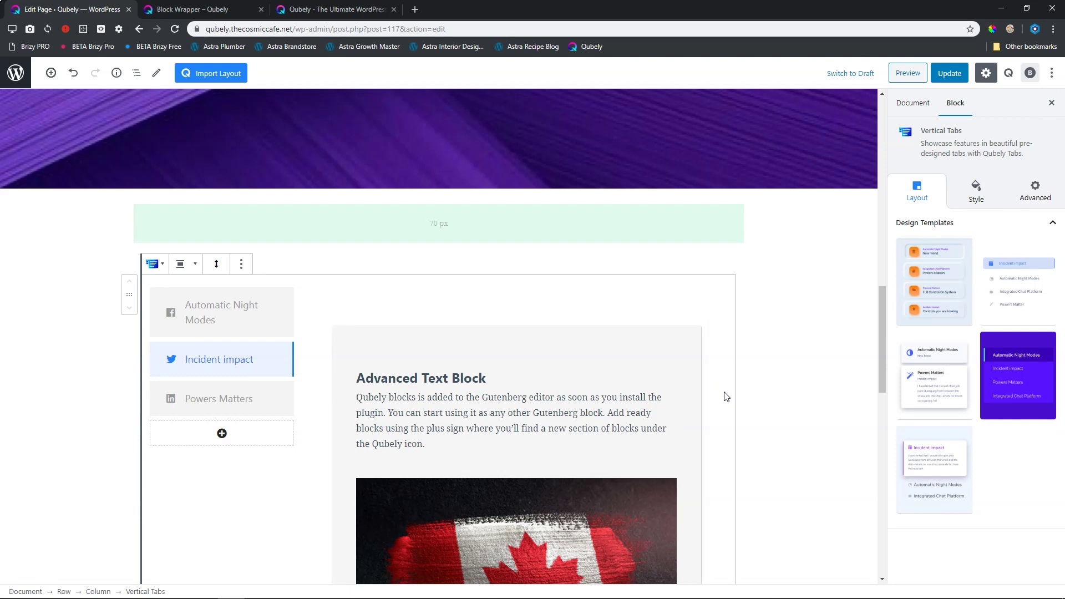
scroll(727, 395, "down", 6)
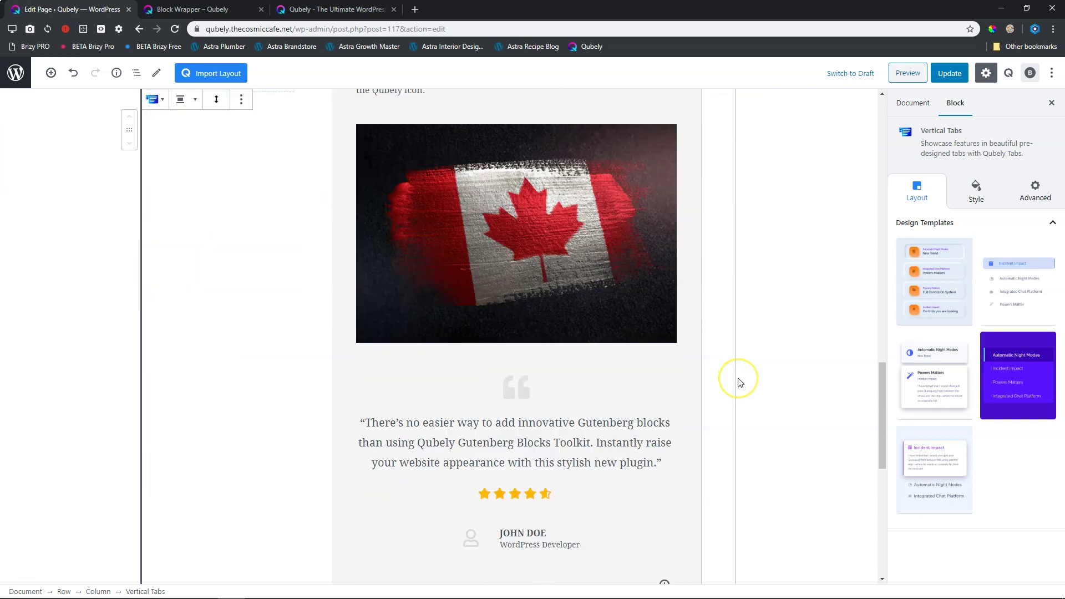
scroll(737, 381, "up", 2)
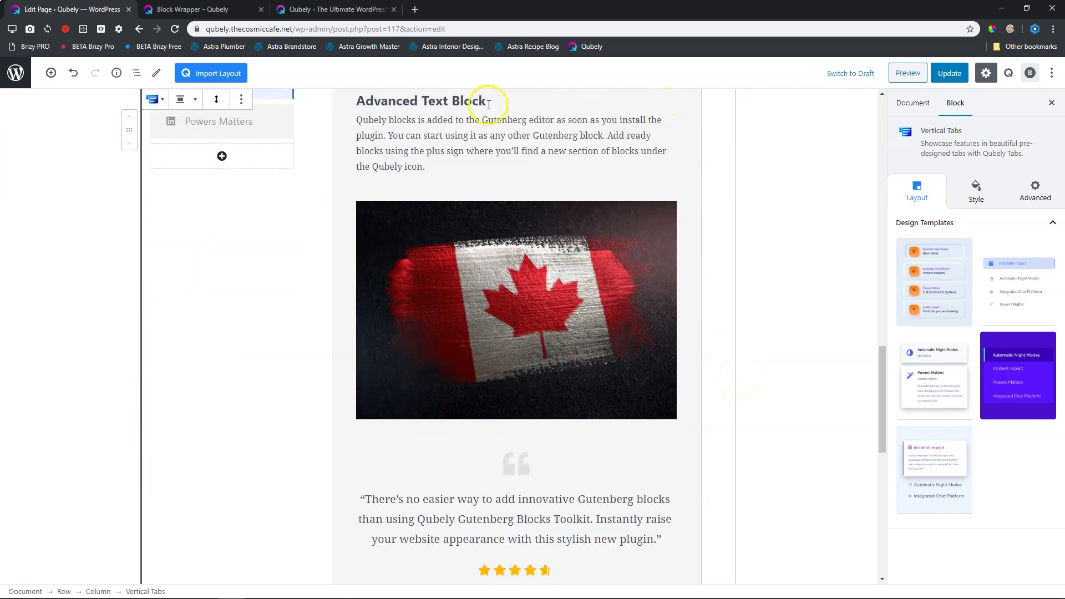
scroll(390, 444, "up", 2)
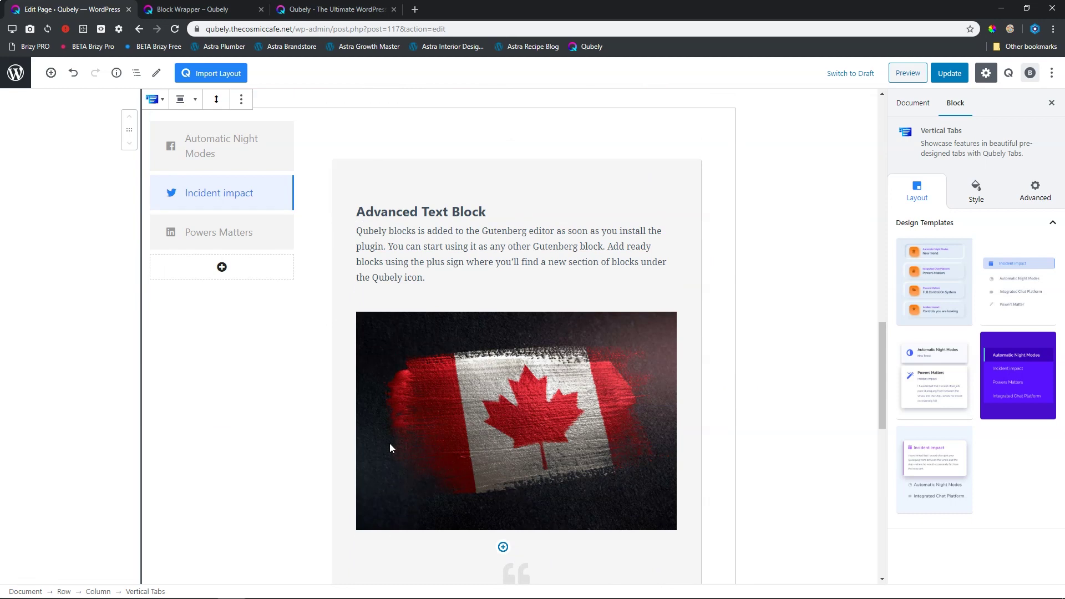
- Give the Block Wrapper a mauve background at lowered opacity for pale pink, keeping the image background type
left_click(552, 170)
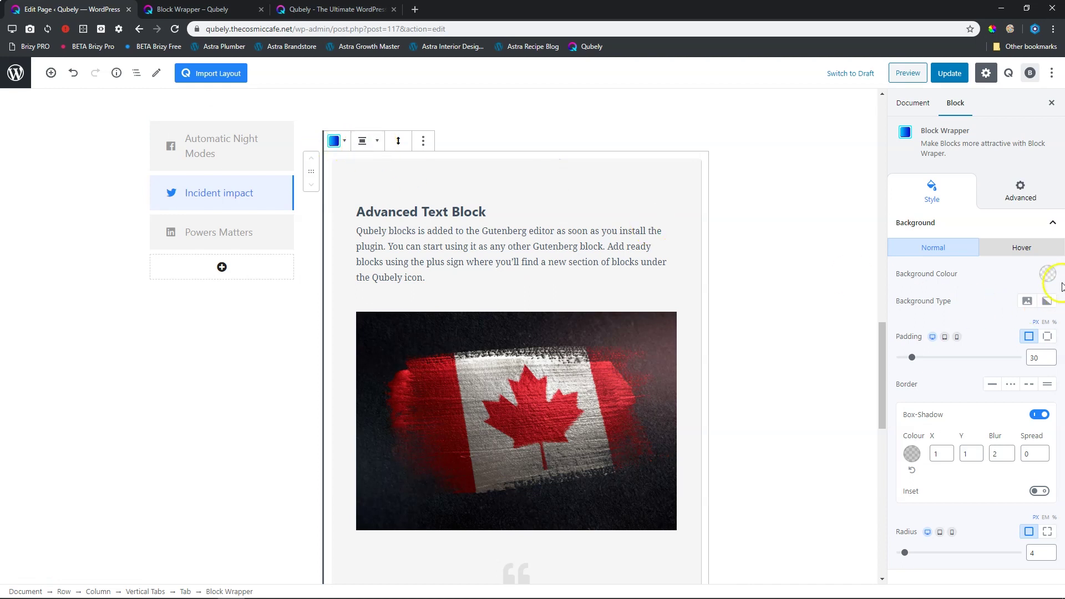
left_click(1047, 274)
left_click(997, 244)
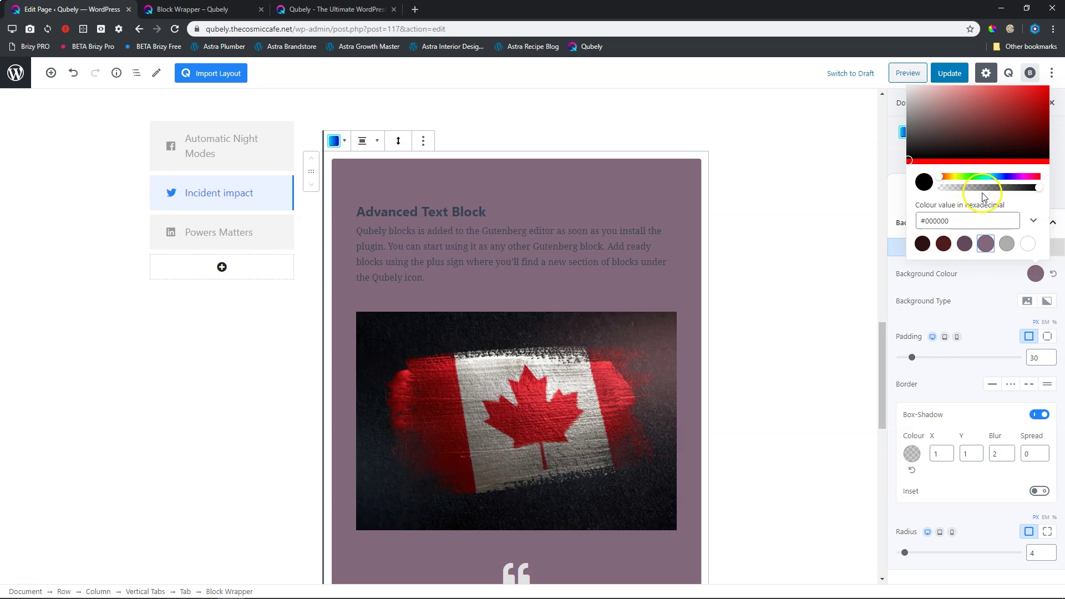
left_click_drag(1039, 188, 982, 290)
left_click(980, 288)
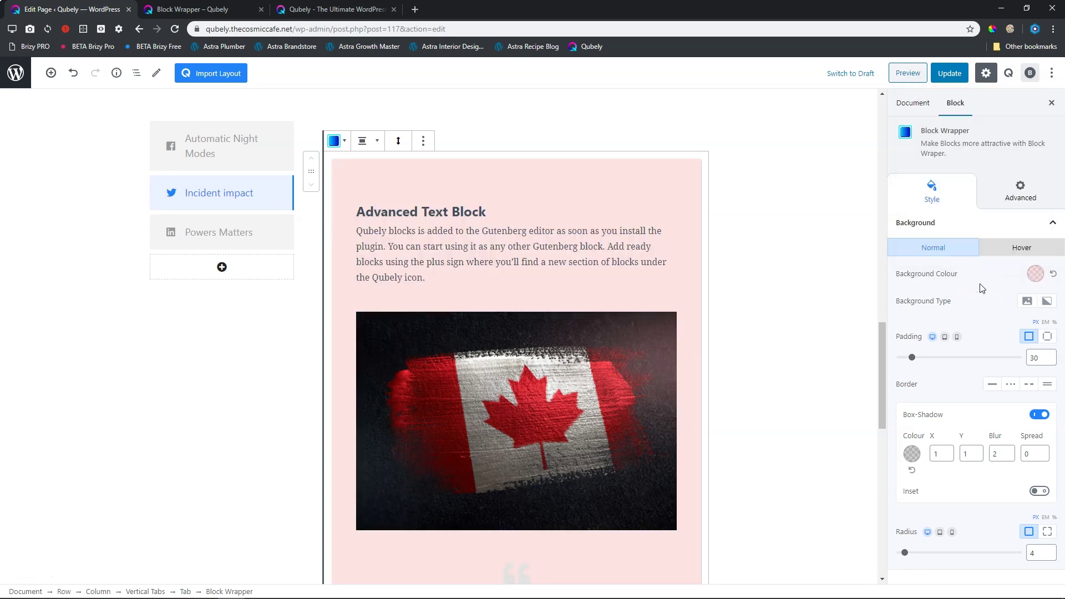
left_click(993, 282)
left_click(1047, 304)
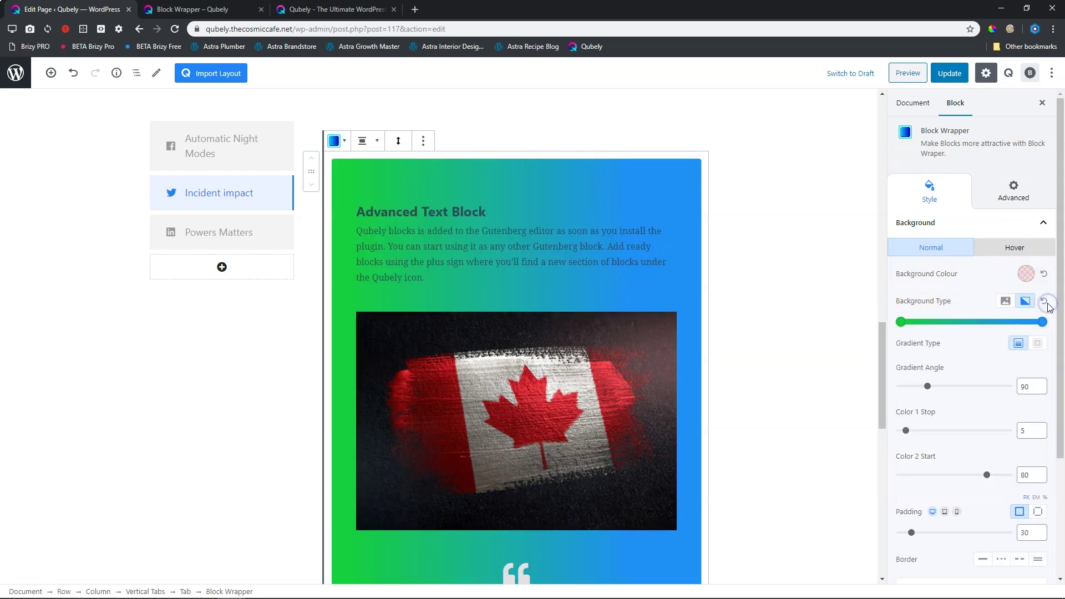
left_click(1005, 304)
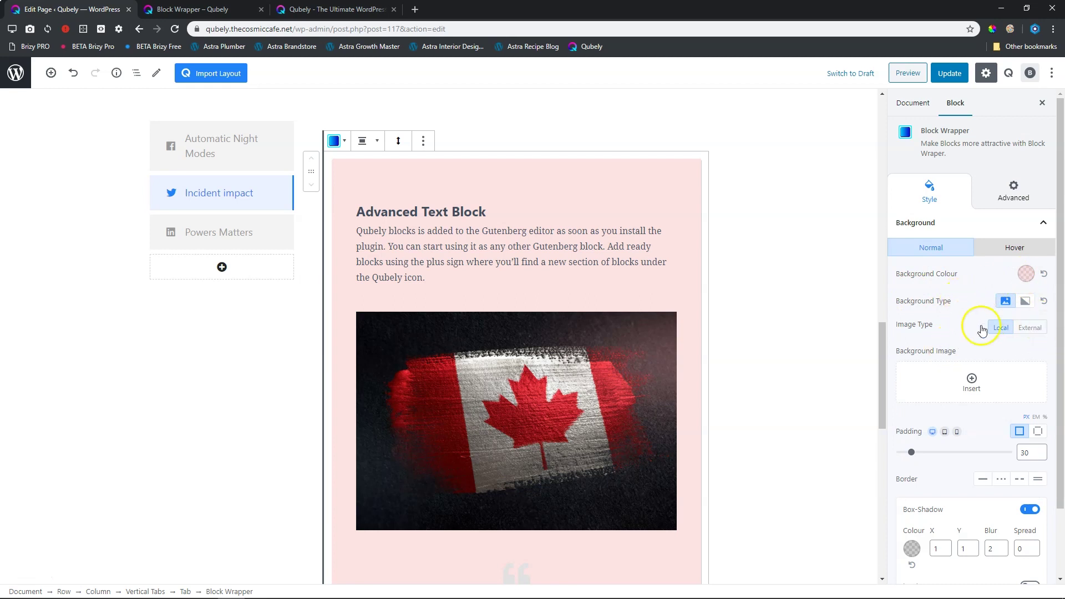
scroll(982, 328, "down", 1)
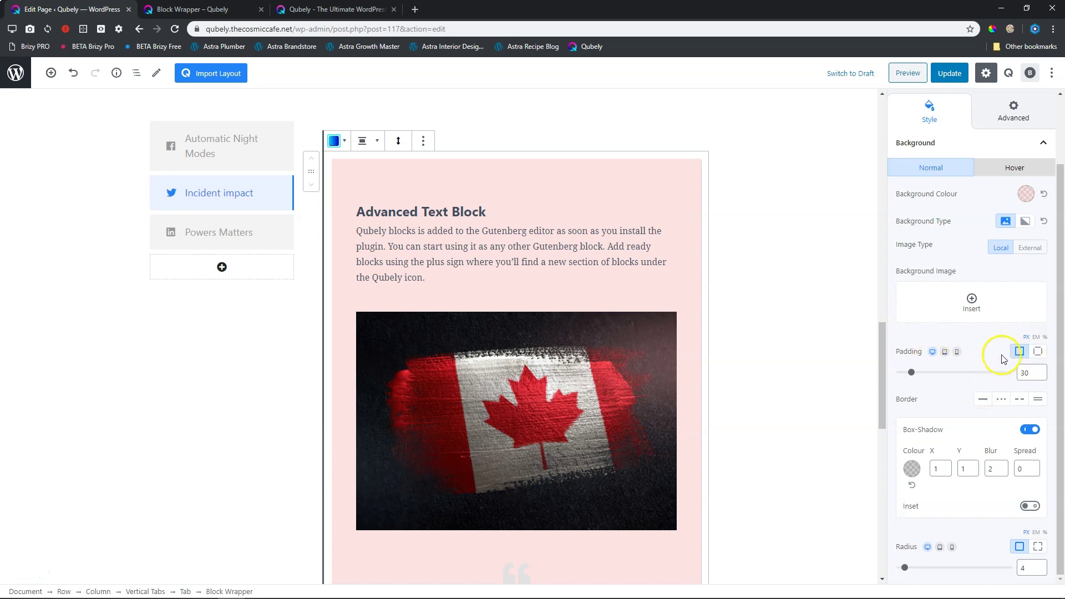
- Switch the wrapper's padding to individual sides, setting the second to 34 and the left to 44
left_click(1037, 351)
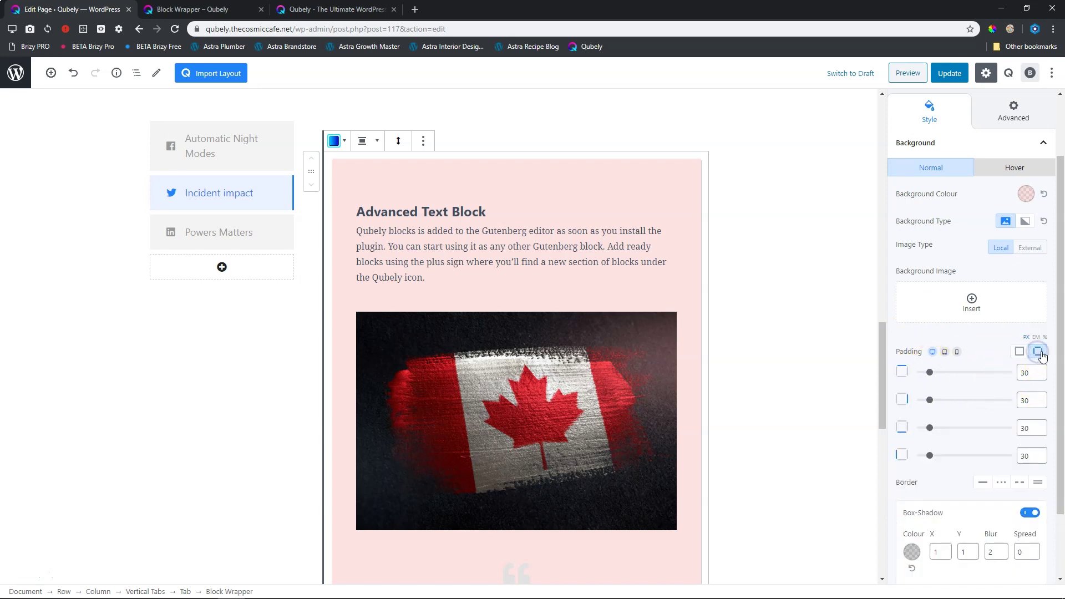
mouse_move(931, 400)
left_mouse_down()
mouse_move(975, 401)
mouse_move(931, 400)
left_mouse_up()
mouse_move(929, 456)
left_mouse_down()
mouse_move(963, 456)
mouse_move(932, 456)
left_mouse_up()
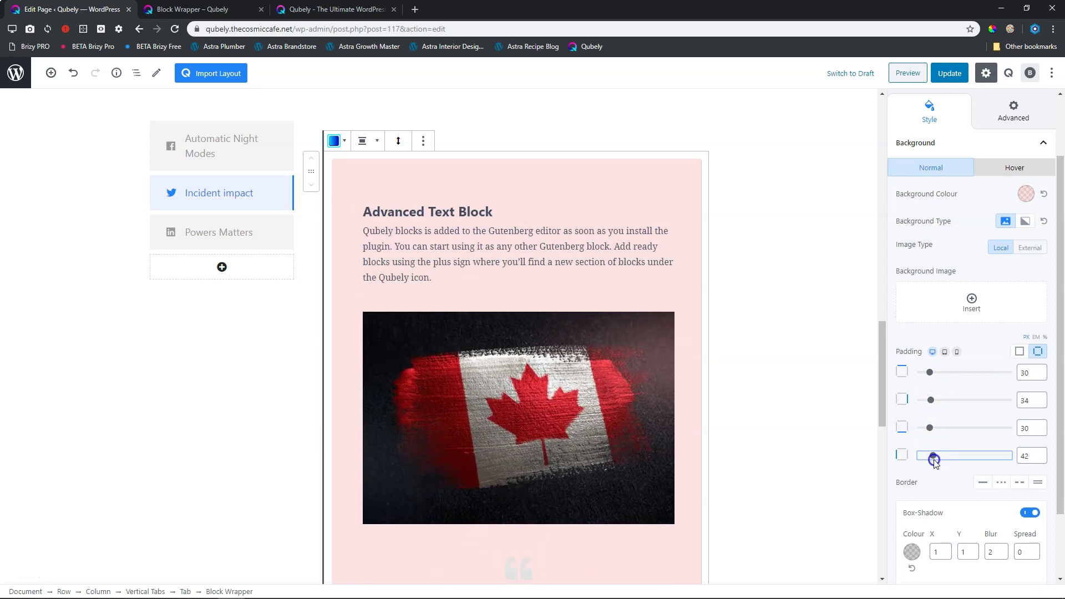
scroll(949, 468, "down", 2)
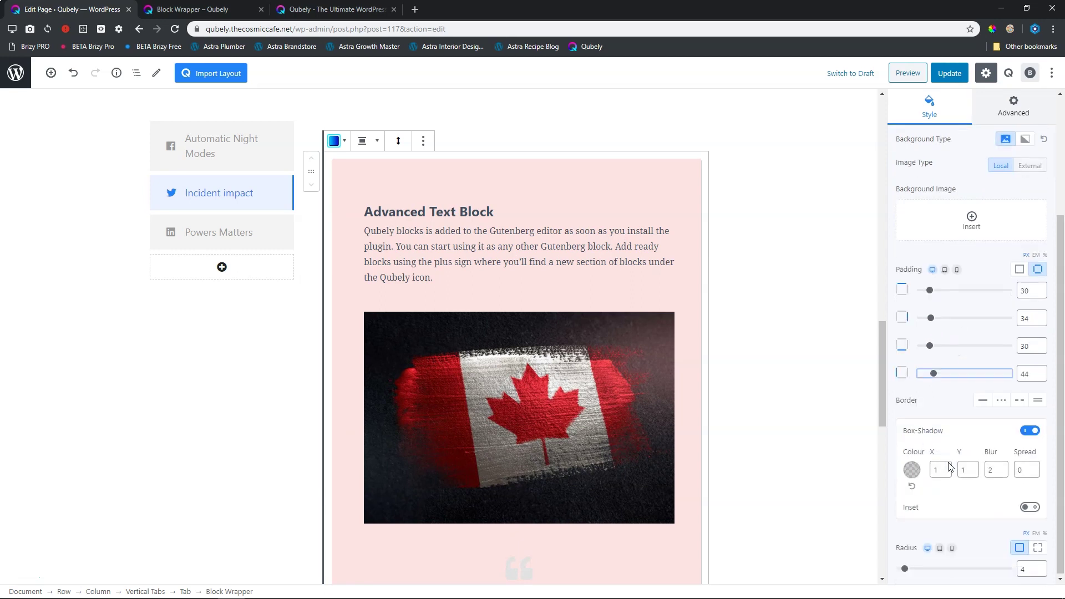
- Give the Block Wrapper a solid 7 px border with a corner radius of 68
left_click(979, 403)
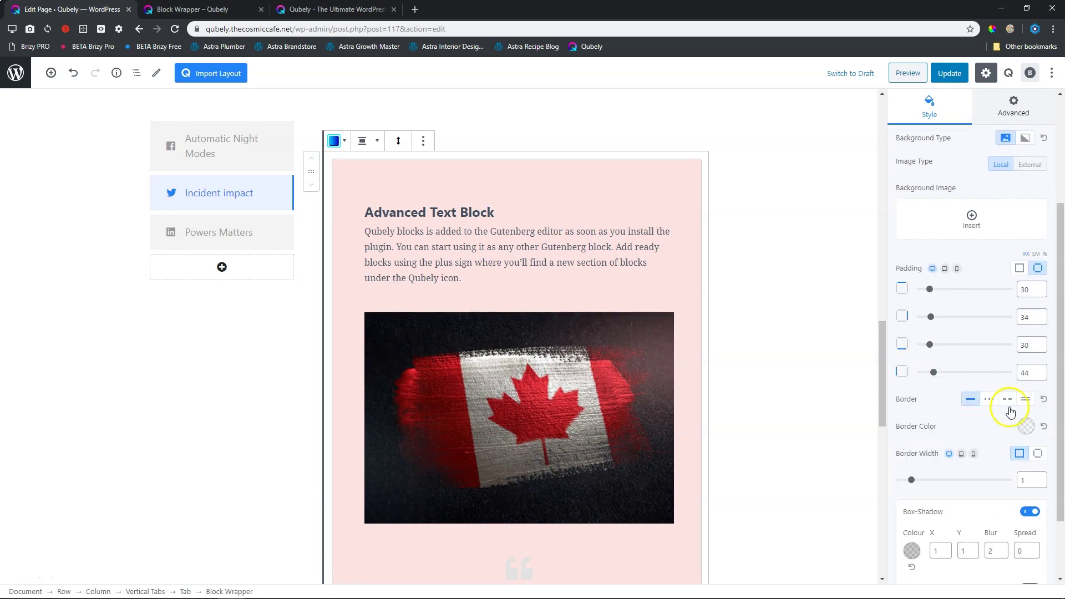
left_click_drag(910, 480, 974, 483)
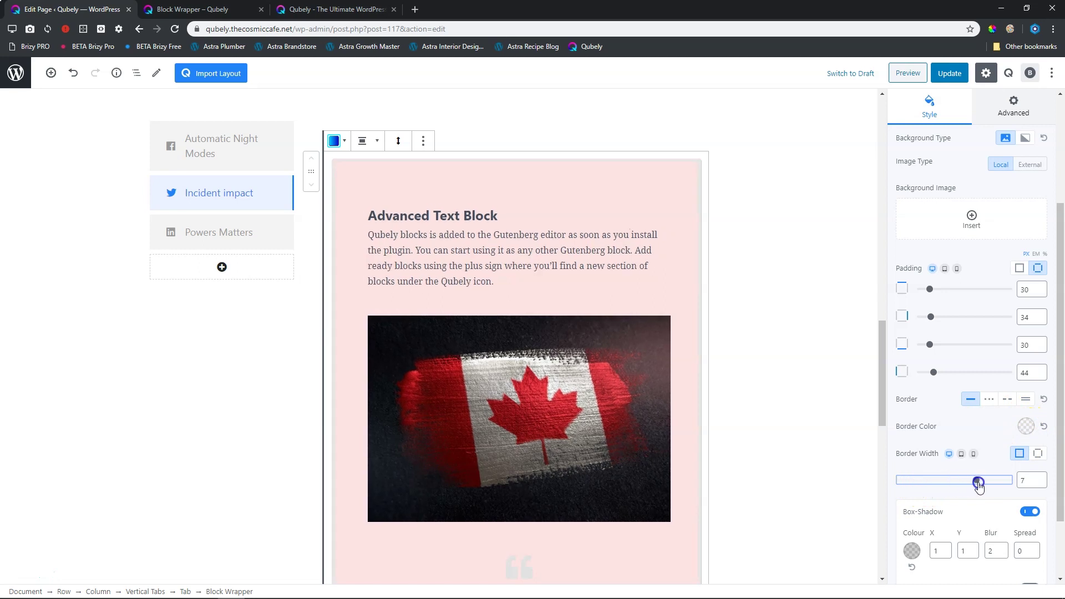
scroll(978, 485, "down", 2)
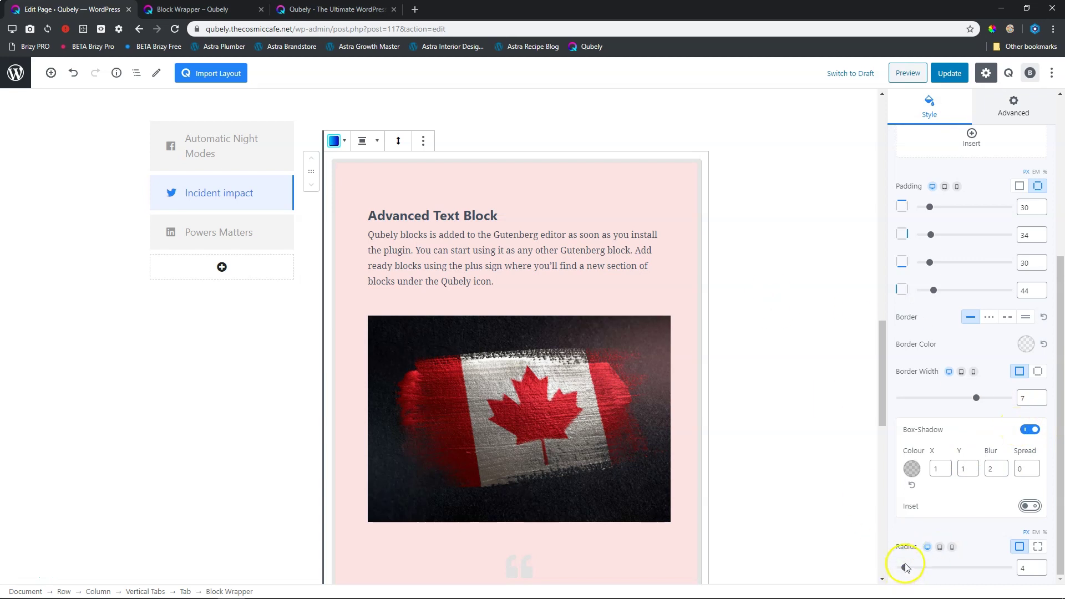
left_click_drag(905, 568, 974, 568)
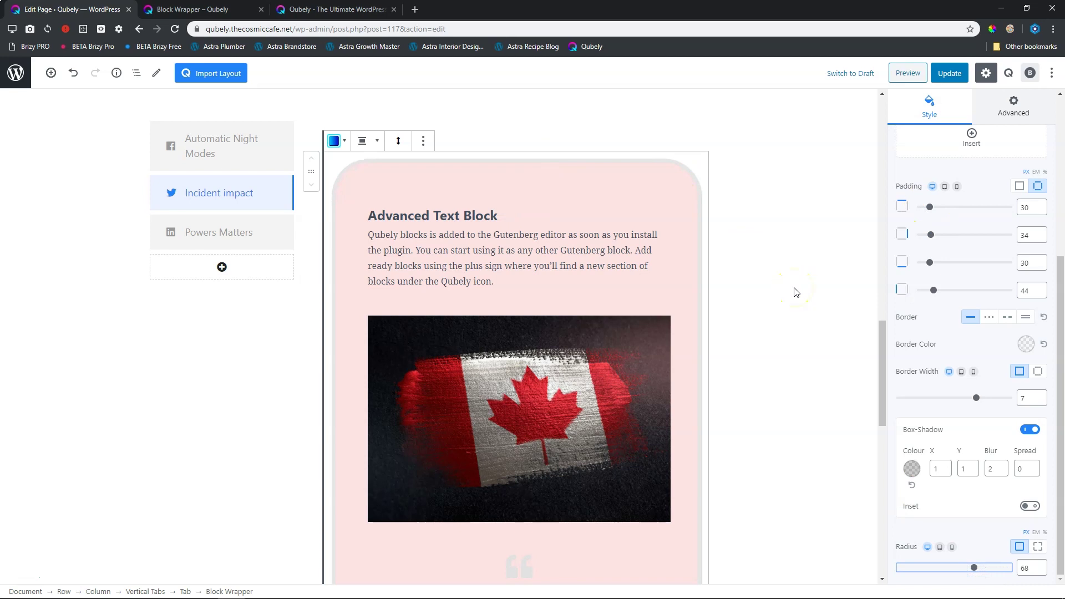
scroll(976, 326, "up", 6)
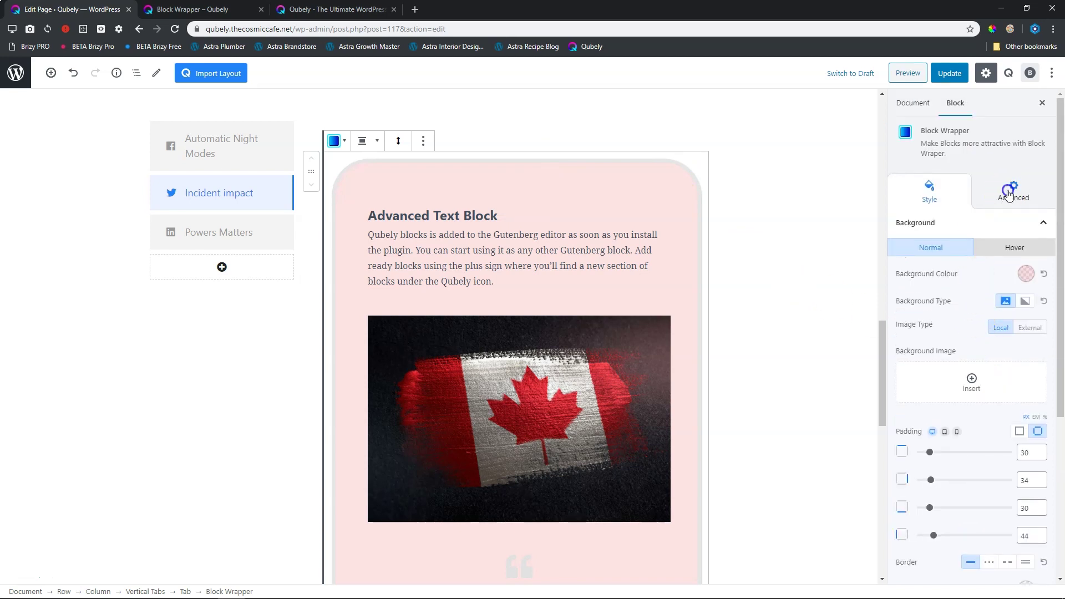
- Show the Block Wrapper's Advanced tab with Animation and Interaction, then return to the page top
left_click(1008, 191)
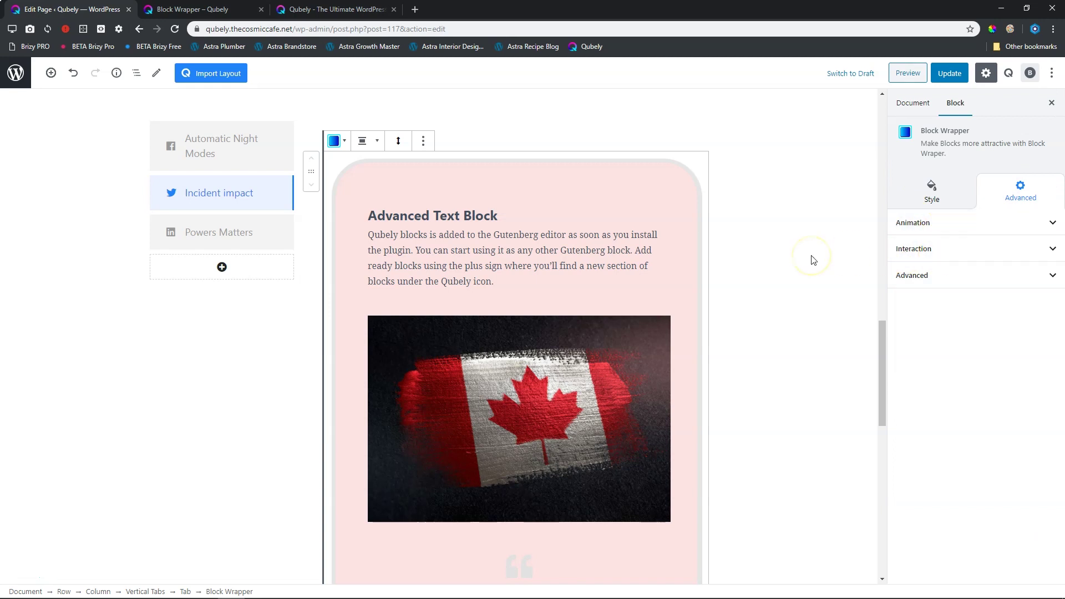
scroll(812, 260, "up", 10)
scroll(811, 260, "up", 2)
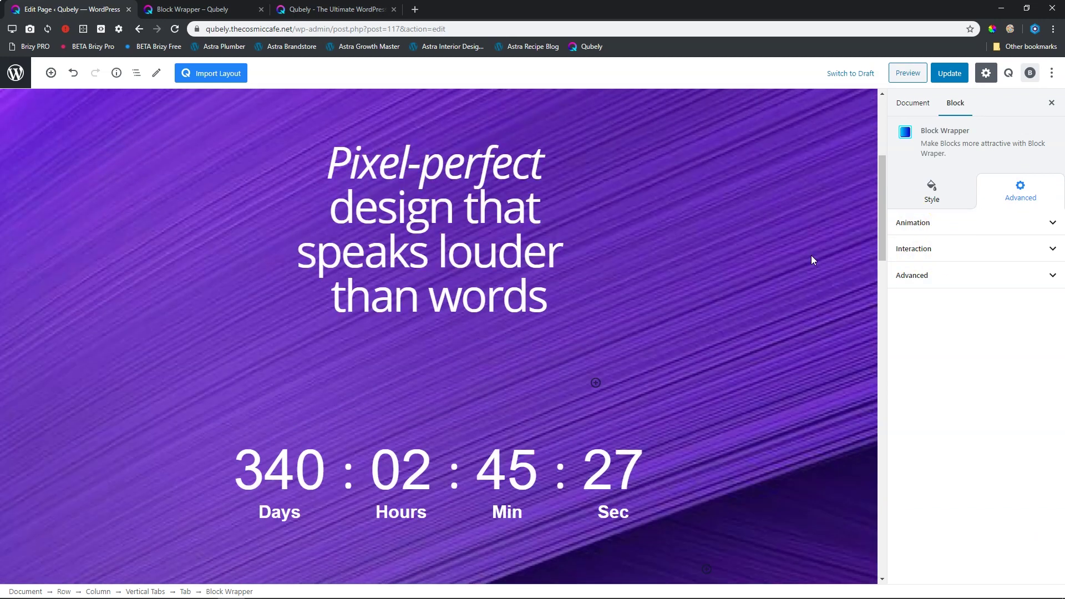